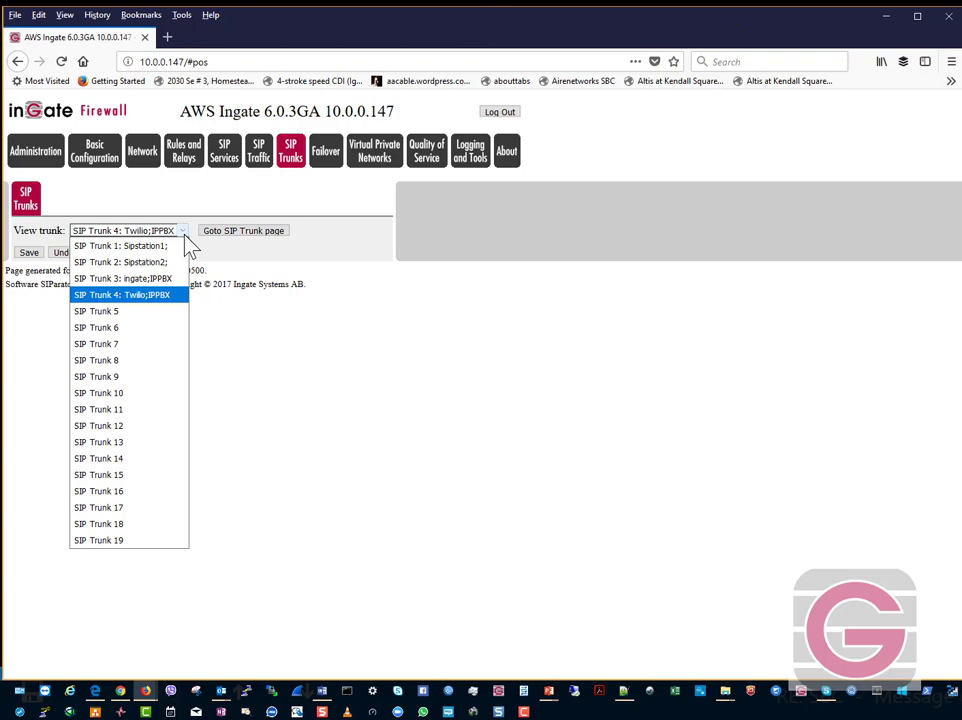
Open the configuration page of SIP Trunk 4: Twilio;IPPBX
left_click(183, 238)
left_click(182, 238)
left_click(86, 296)
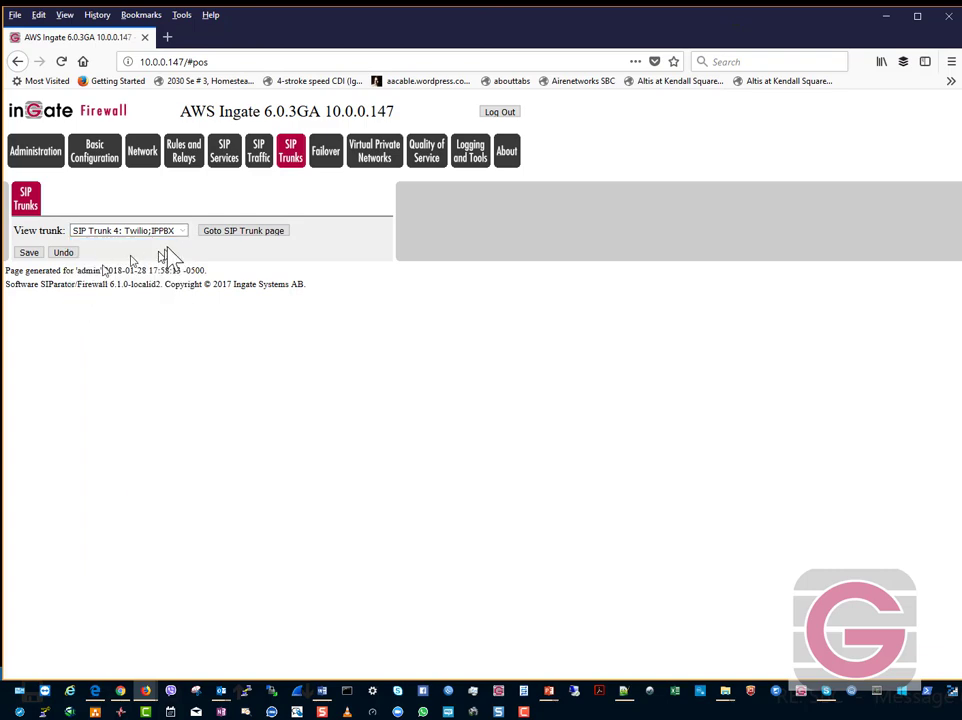
left_click(240, 240)
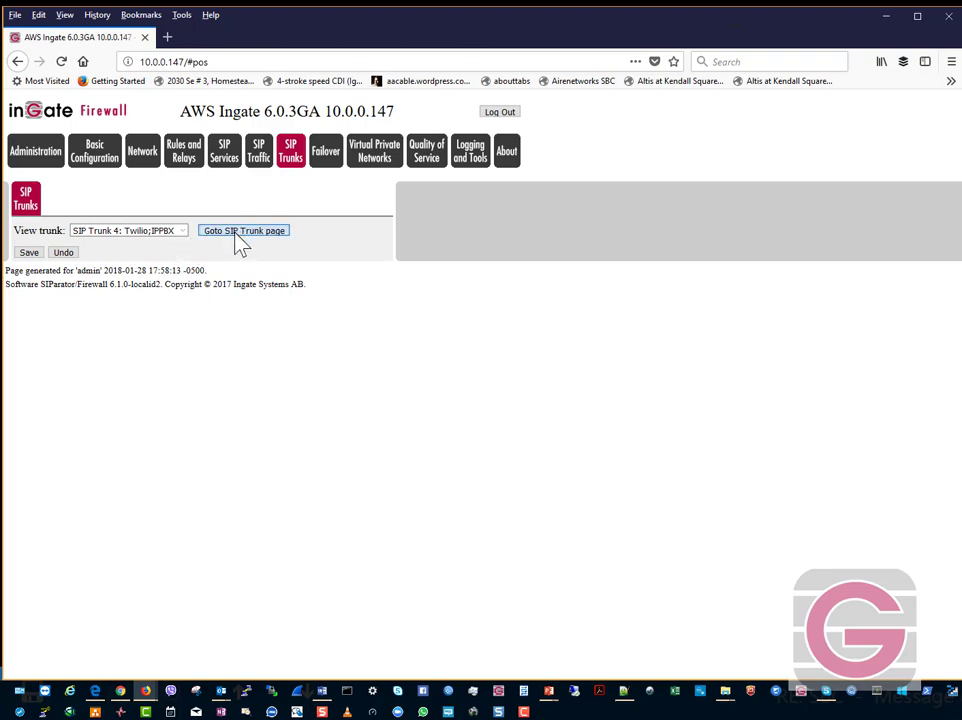
Examine the SIP Trunking Service parameters and trunk line tables defined for the Twilio trunk
scroll(222, 350, "down", 3)
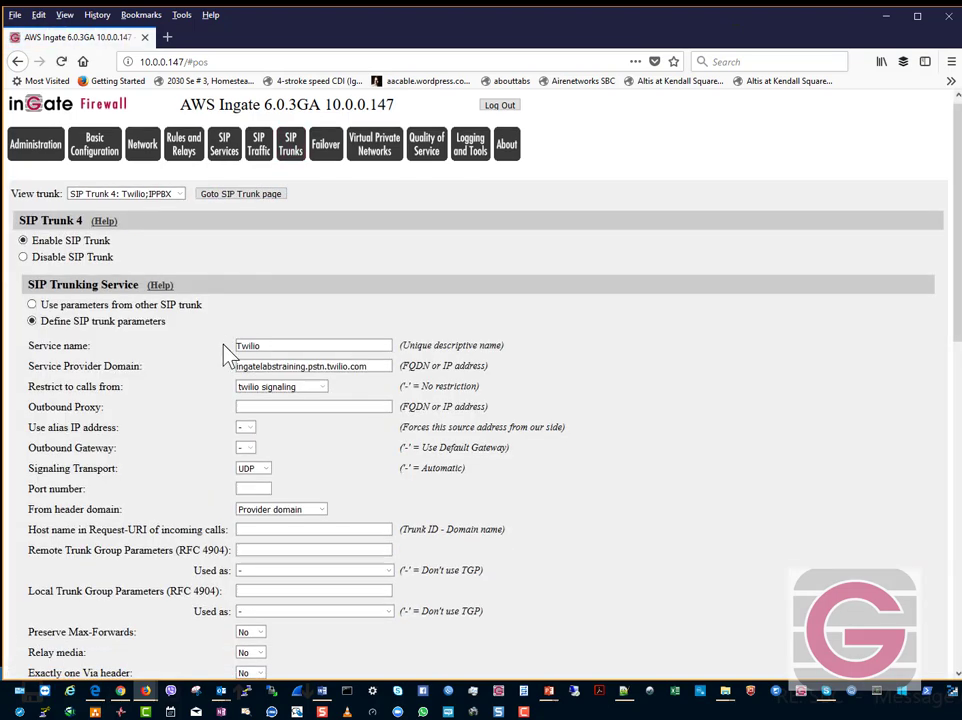
scroll(228, 355, "down", 5)
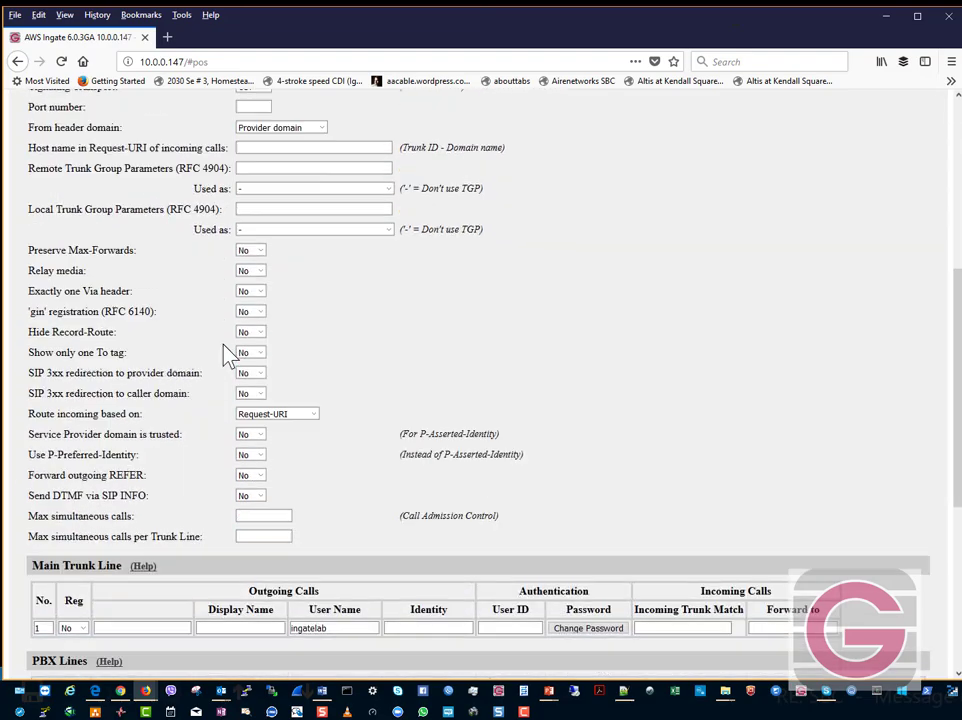
scroll(228, 352, "down", 7)
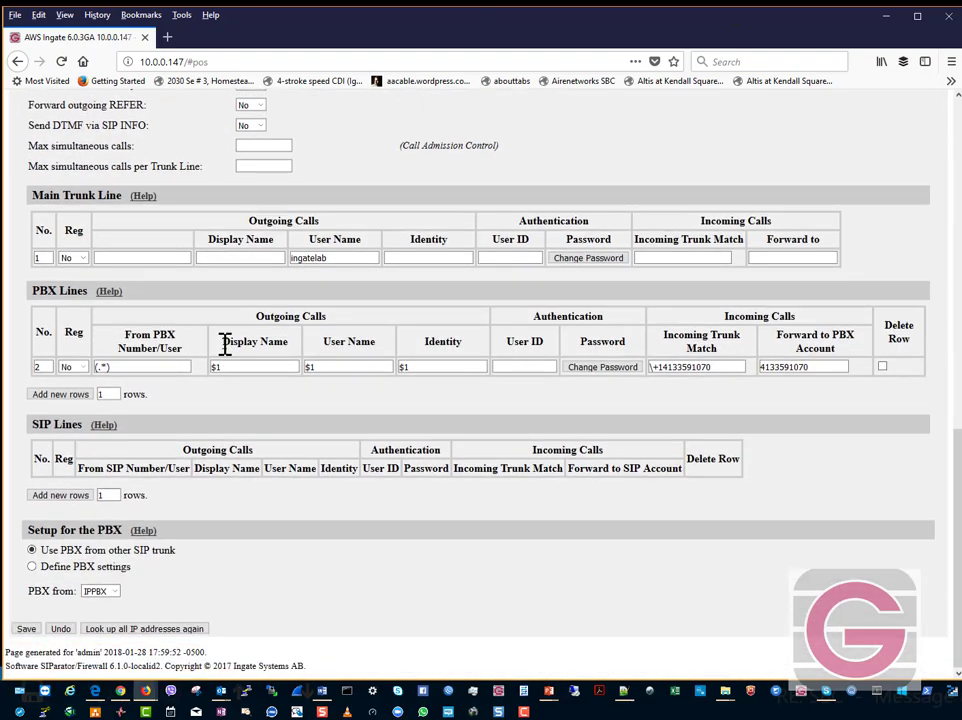
scroll(228, 350, "up", 15)
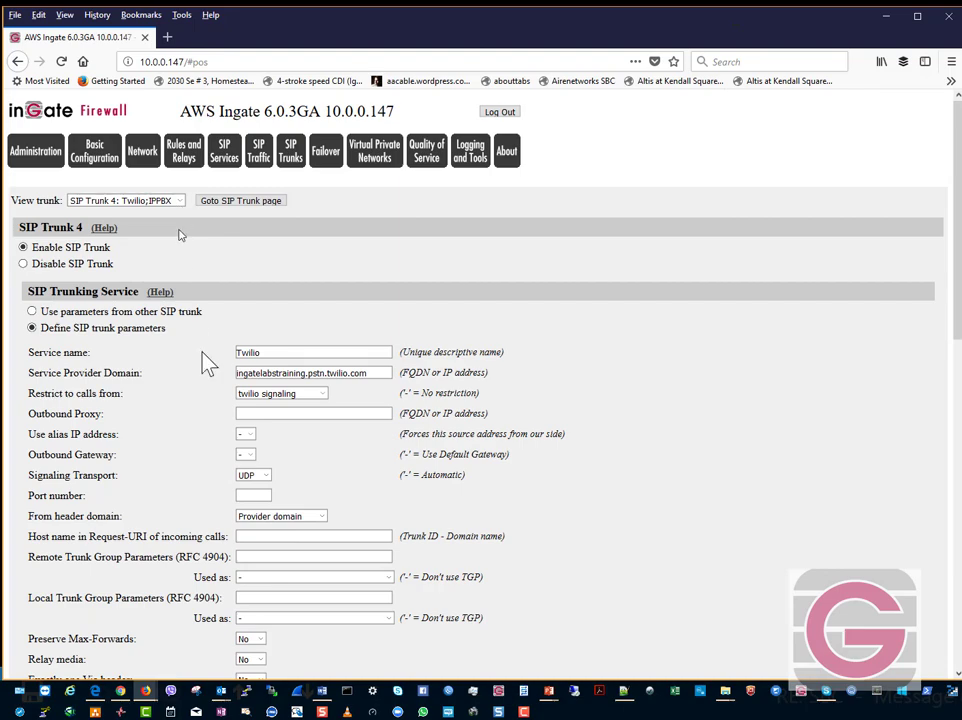
scroll(200, 371, "down", 3)
scroll(202, 375, "up", 3)
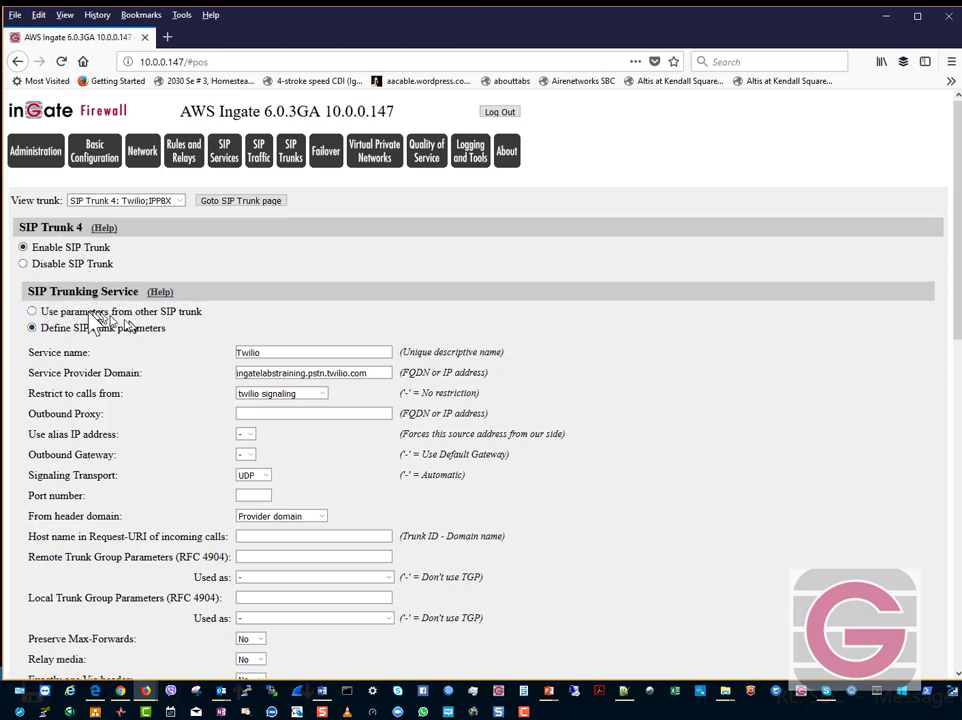
scroll(150, 361, "down", 3)
scroll(150, 361, "down", 6)
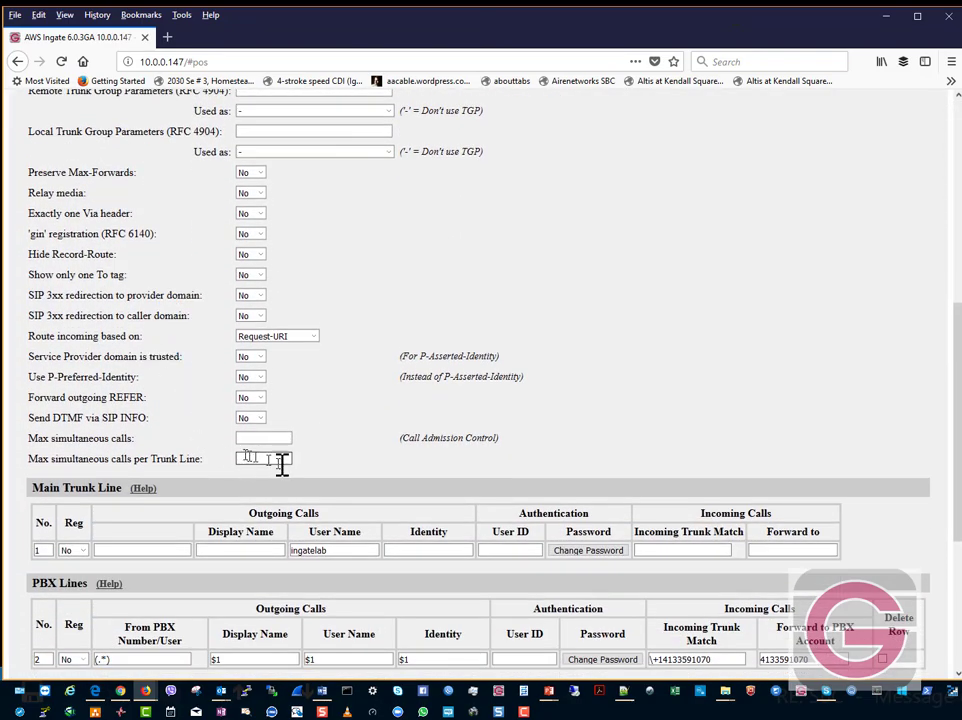
scroll(306, 465, "up", 5)
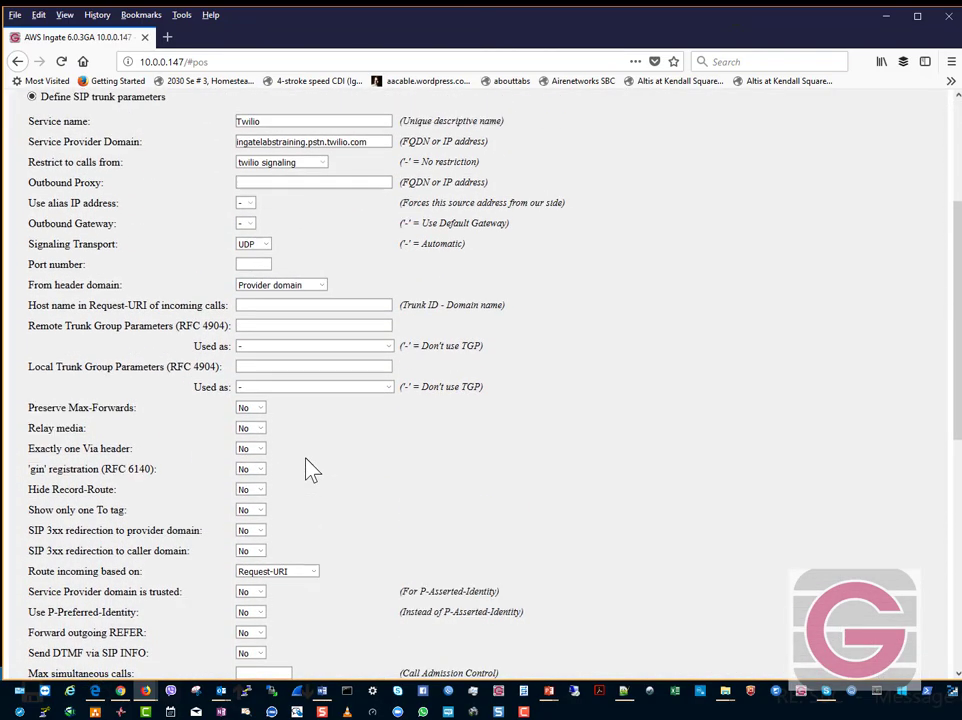
scroll(310, 470, "up", 3)
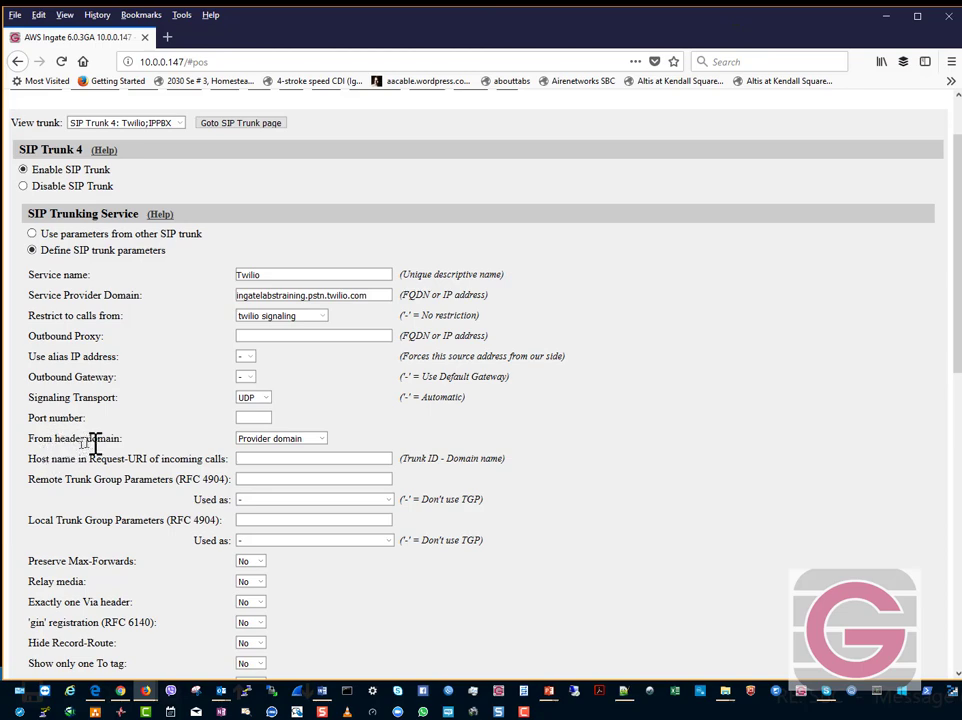
Check the available From header domain options and examine the Main Trunk Line and PBX Lines tables
left_click(322, 446)
left_click(348, 440)
scroll(338, 500, "down", 5)
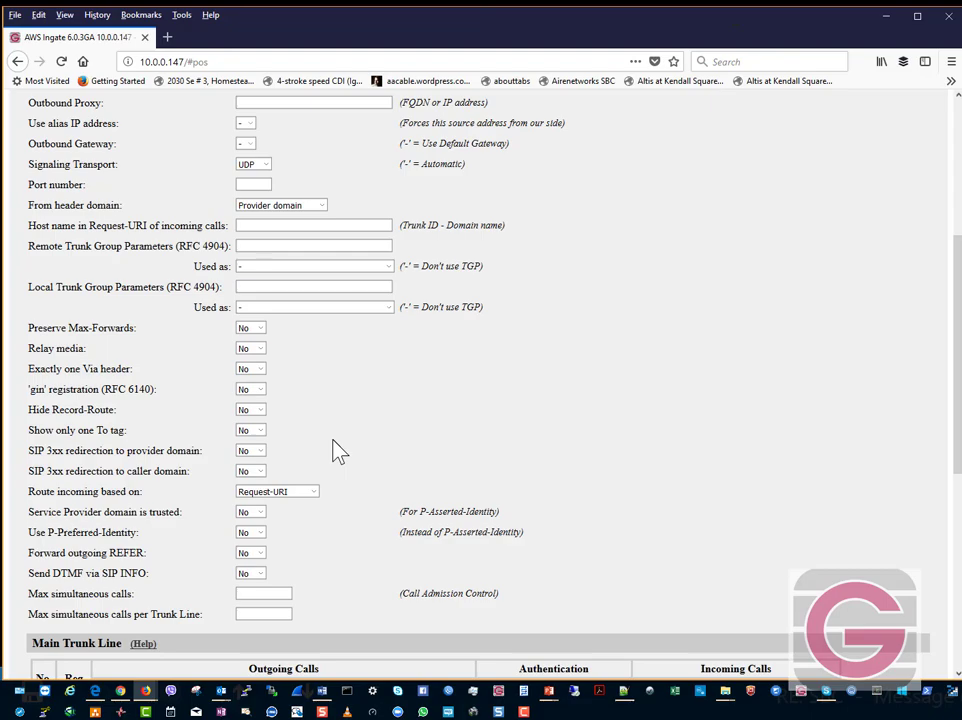
scroll(334, 446, "up", 4)
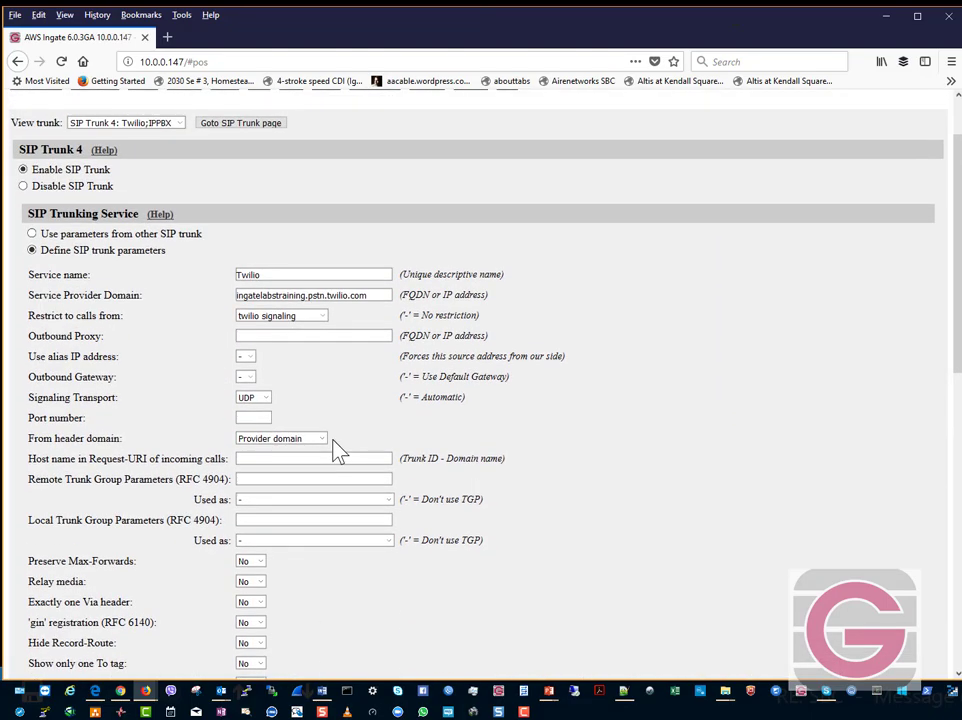
scroll(334, 446, "down", 4)
scroll(334, 447, "down", 5)
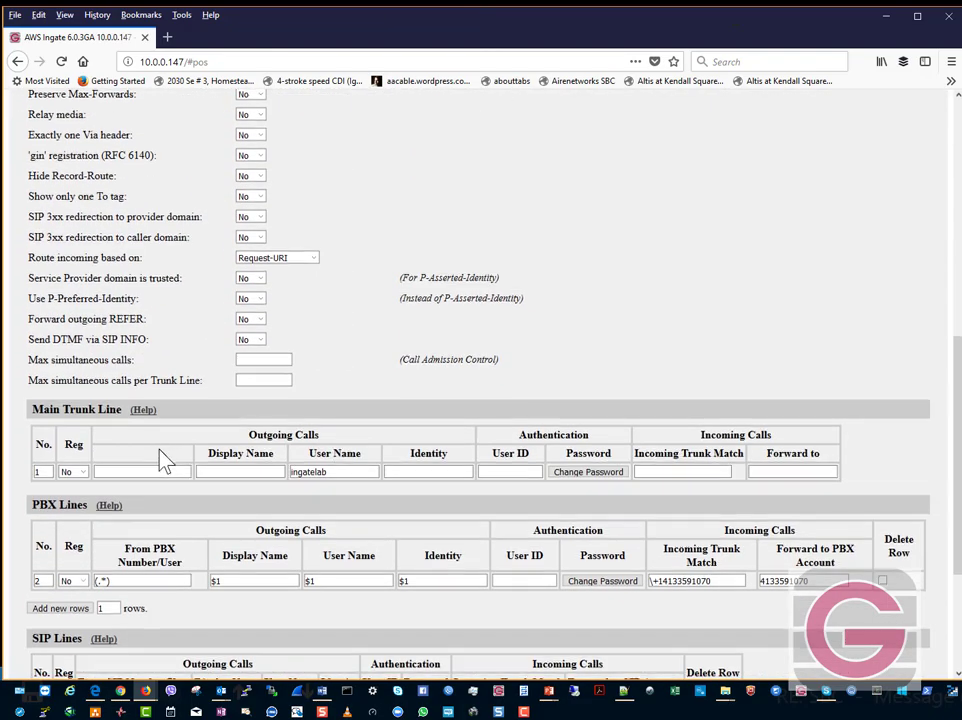
scroll(159, 449, "down", 3)
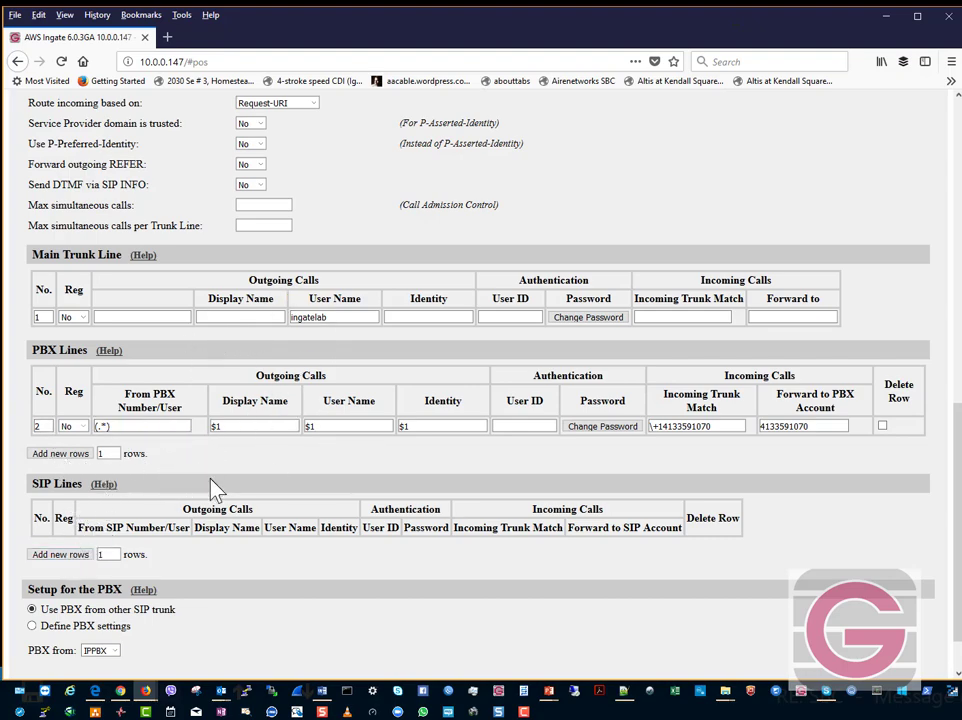
Examine the Setup for the PBX section and check which PBXs can be reused from another SIP trunk
scroll(212, 487, "down", 1)
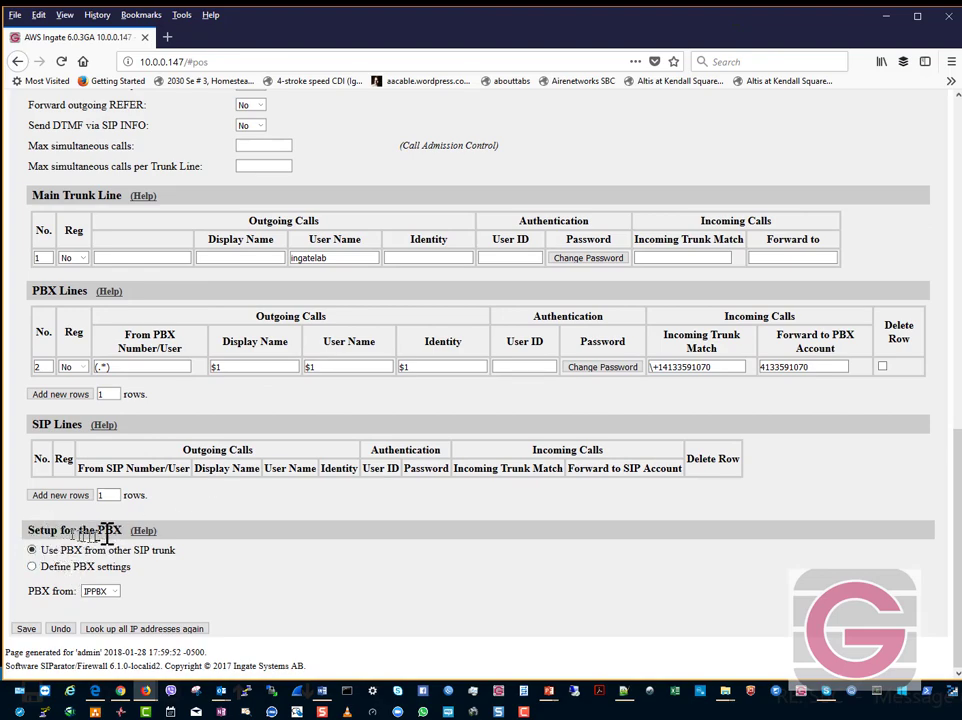
scroll(195, 515, "up", 10)
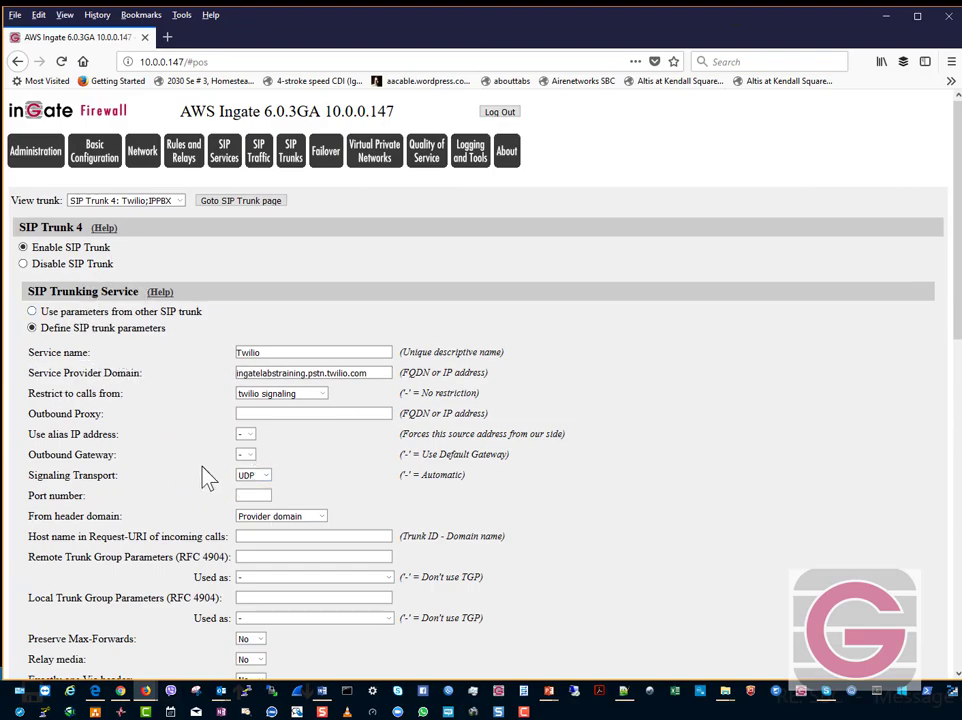
scroll(205, 478, "down", 8)
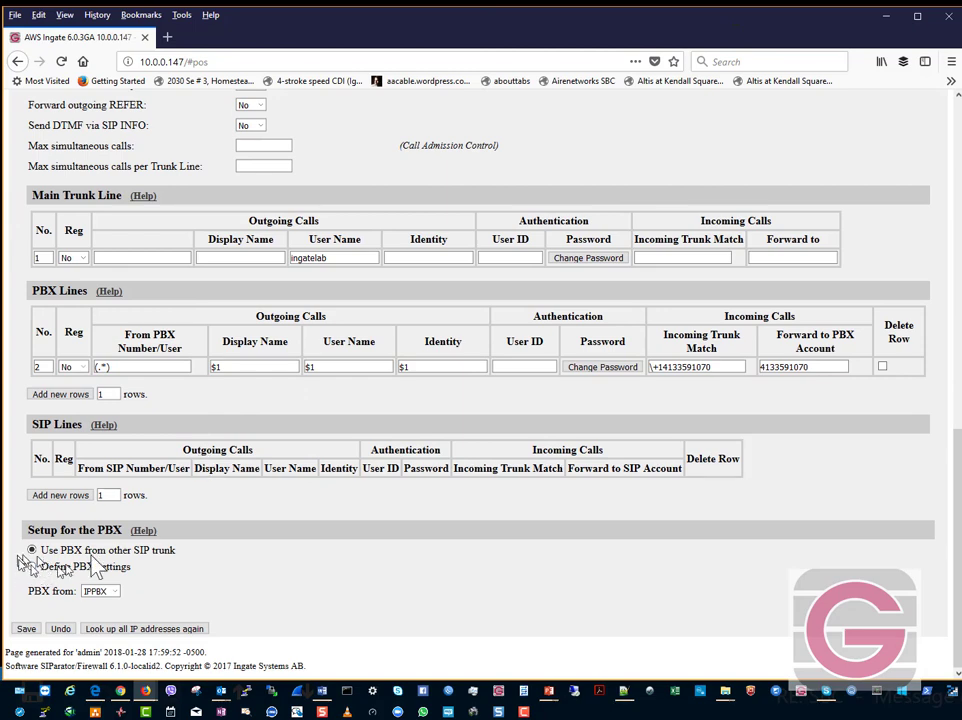
left_click(116, 592)
left_click(117, 591)
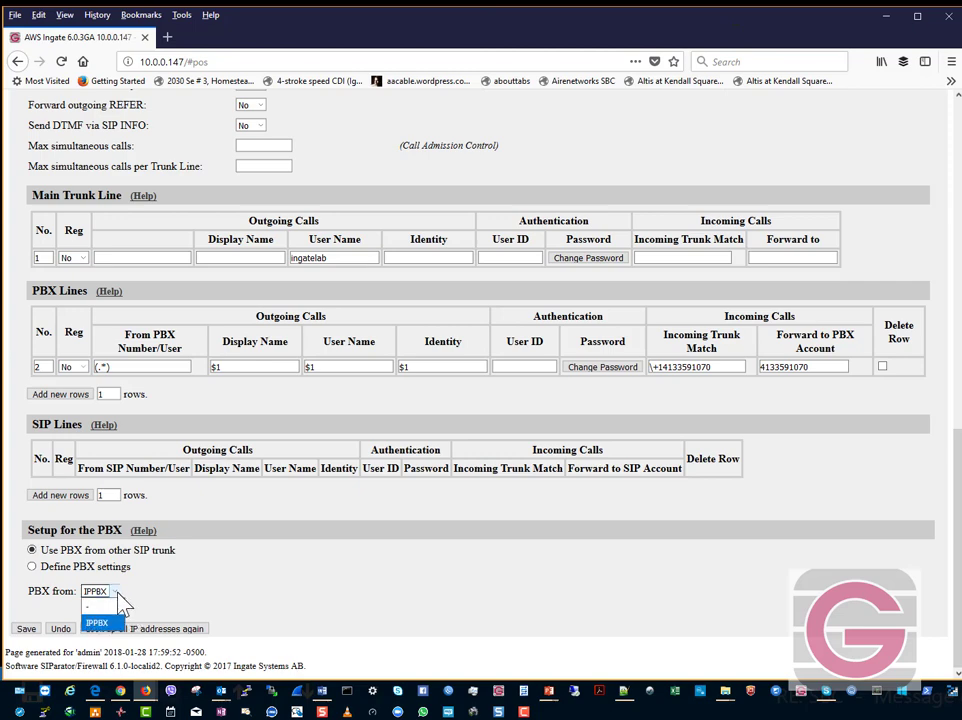
left_click(118, 592)
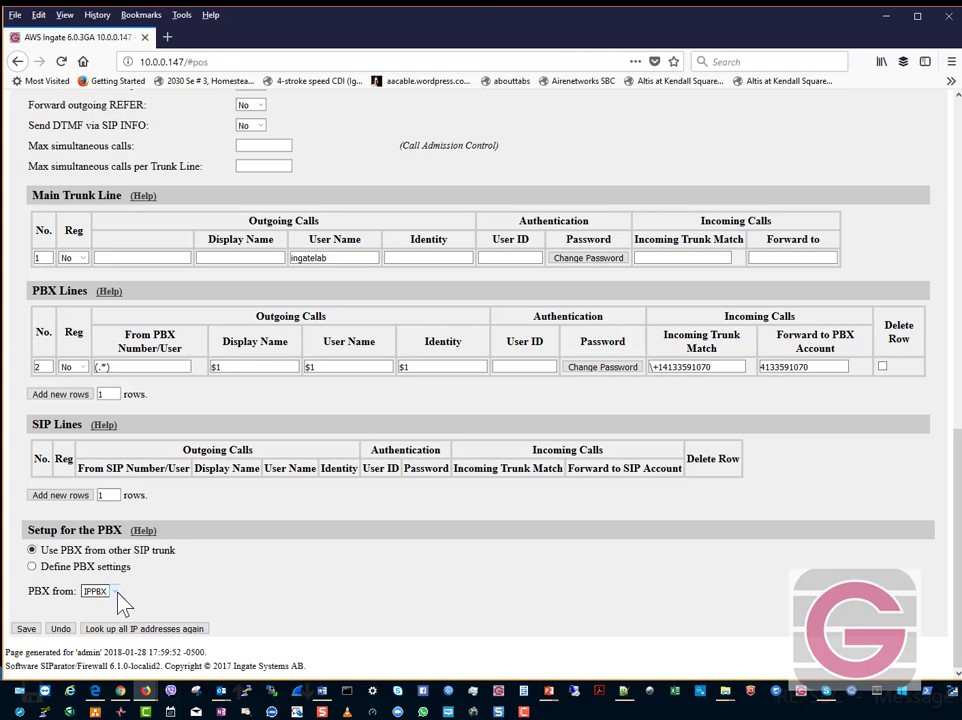
Switch the PBX setup to Define PBX settings and examine its name, IP address, network and signaling fields
left_click(31, 566)
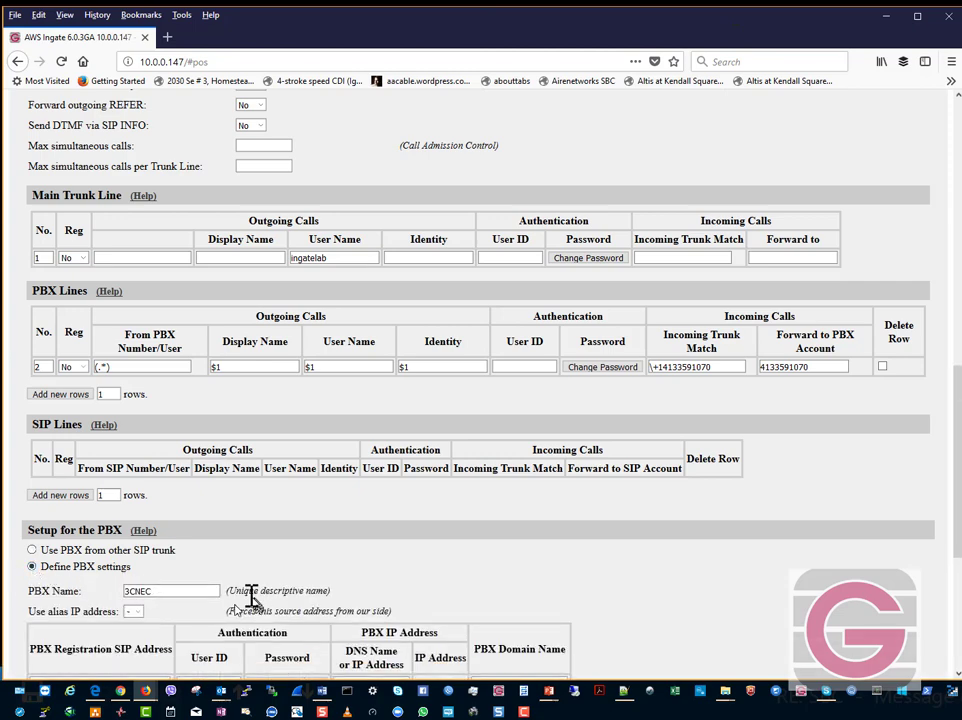
scroll(318, 615, "down", 4)
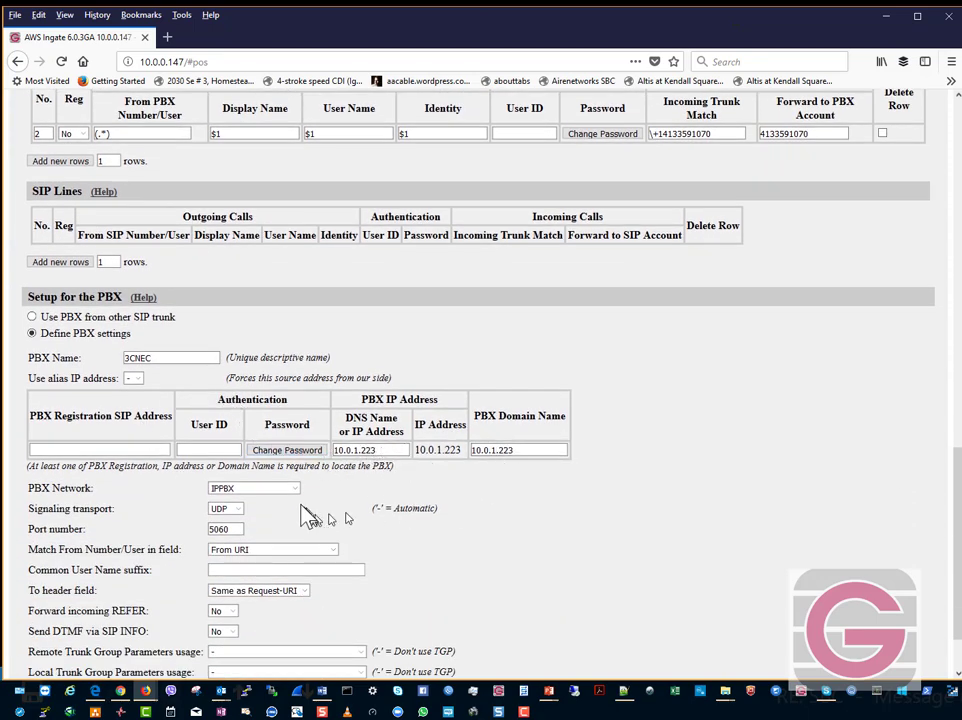
scroll(292, 628, "down", 1)
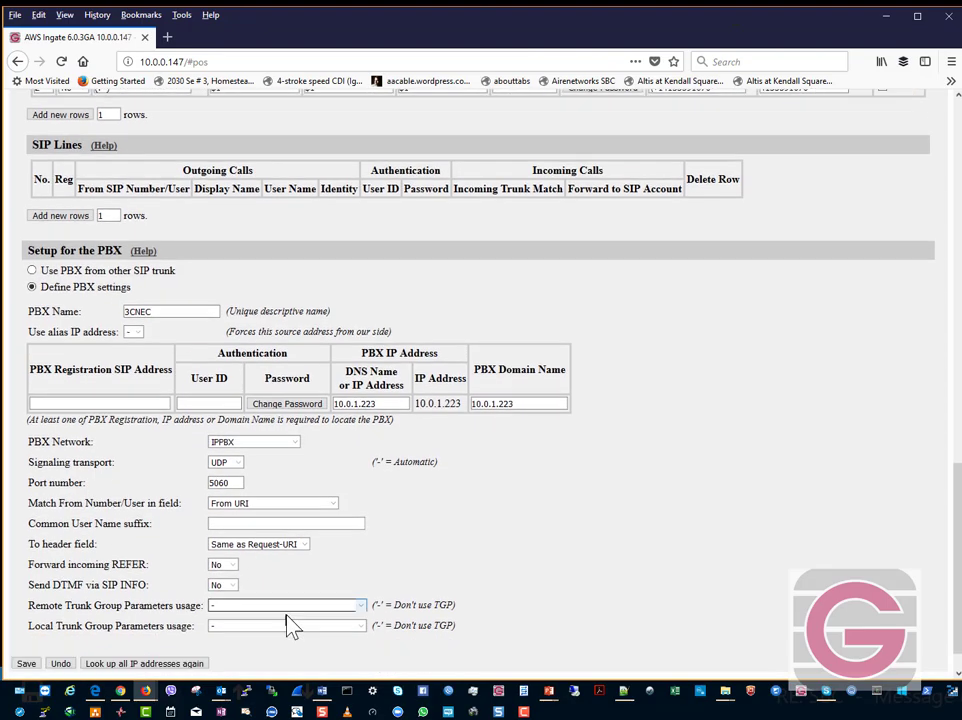
scroll(295, 626, "down", 1)
scroll(278, 620, "up", 6)
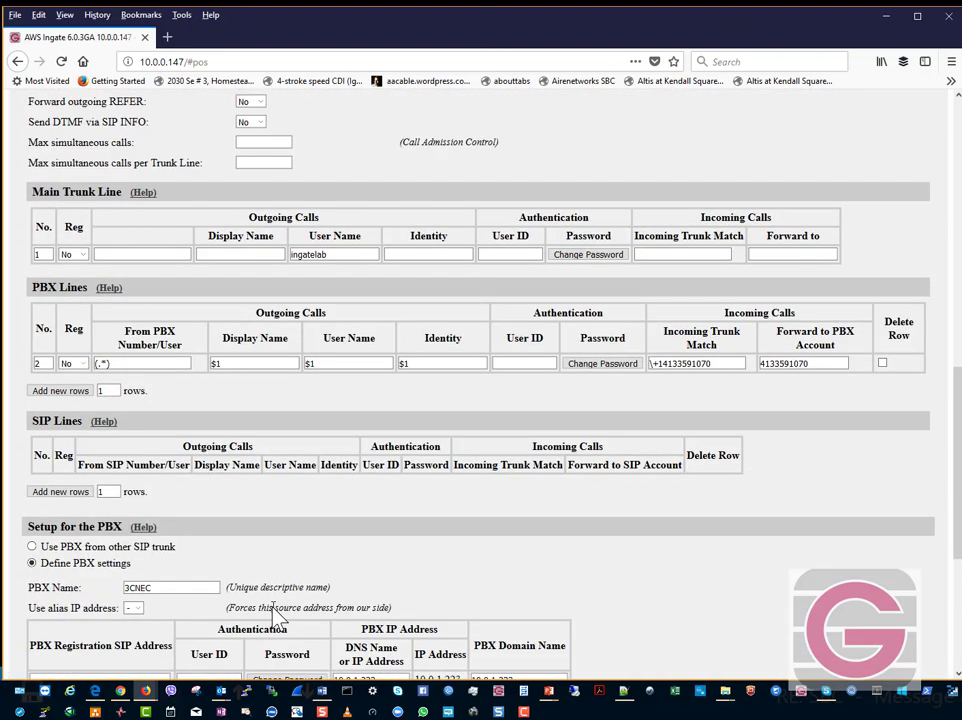
scroll(275, 612, "up", 6)
scroll(275, 618, "down", 4)
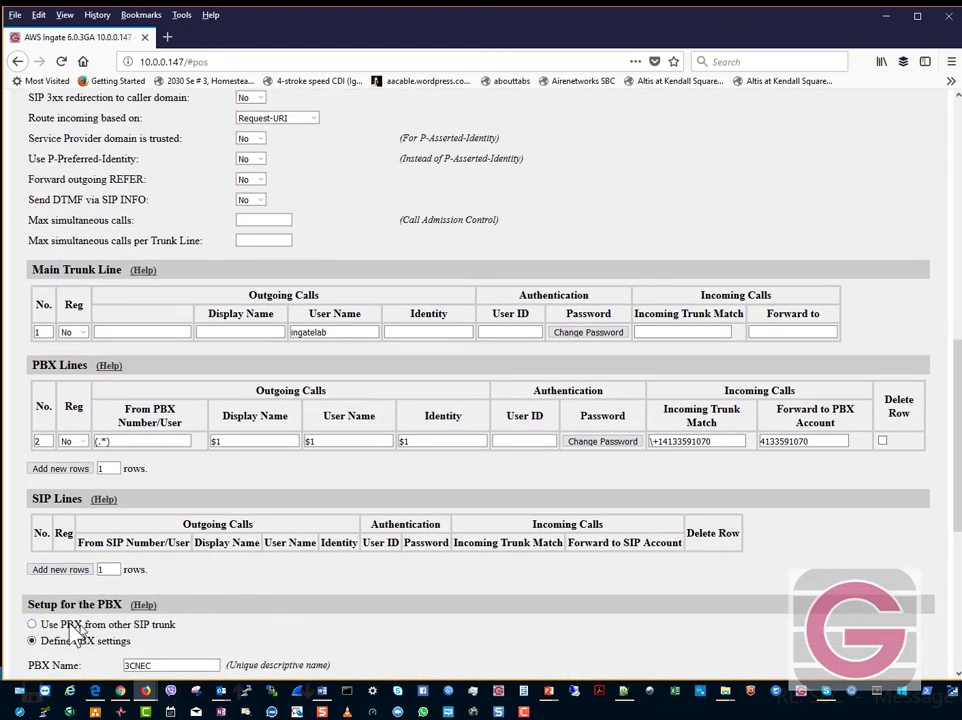
Set the PBX setup back to Use PBX from other SIP trunk and choose IPPBX as the source
left_click(80, 625)
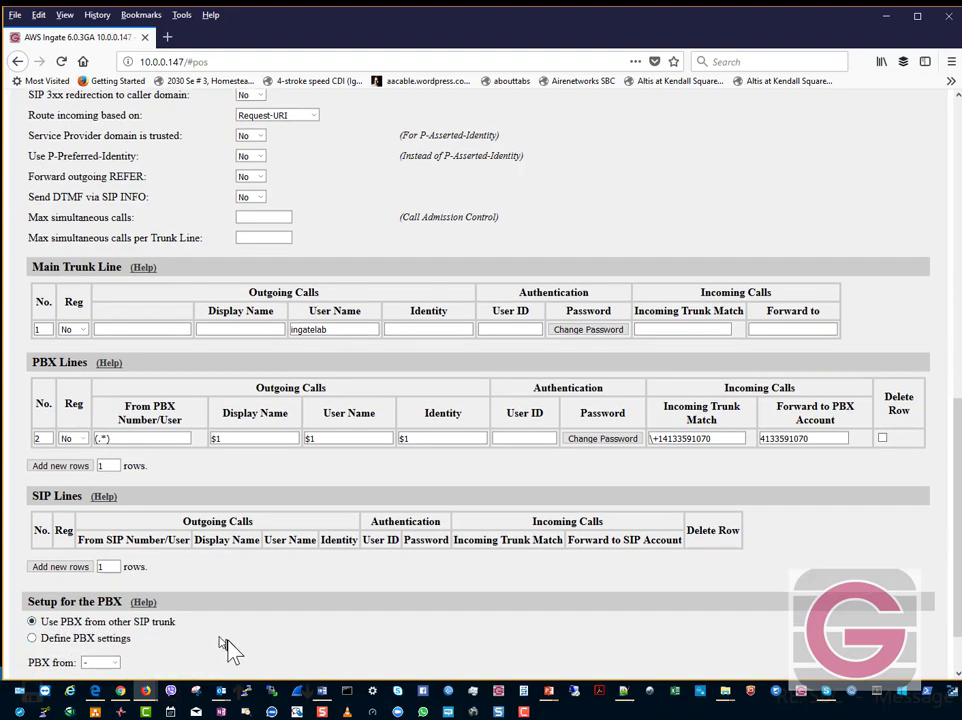
scroll(228, 648, "down", 1)
left_click(110, 592)
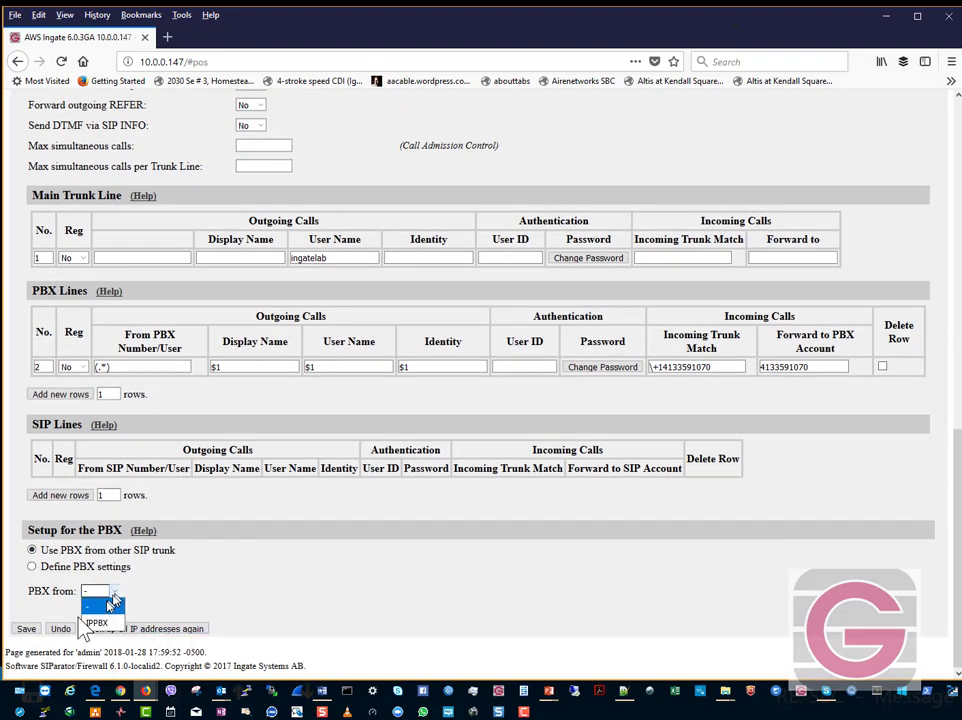
left_click(96, 623)
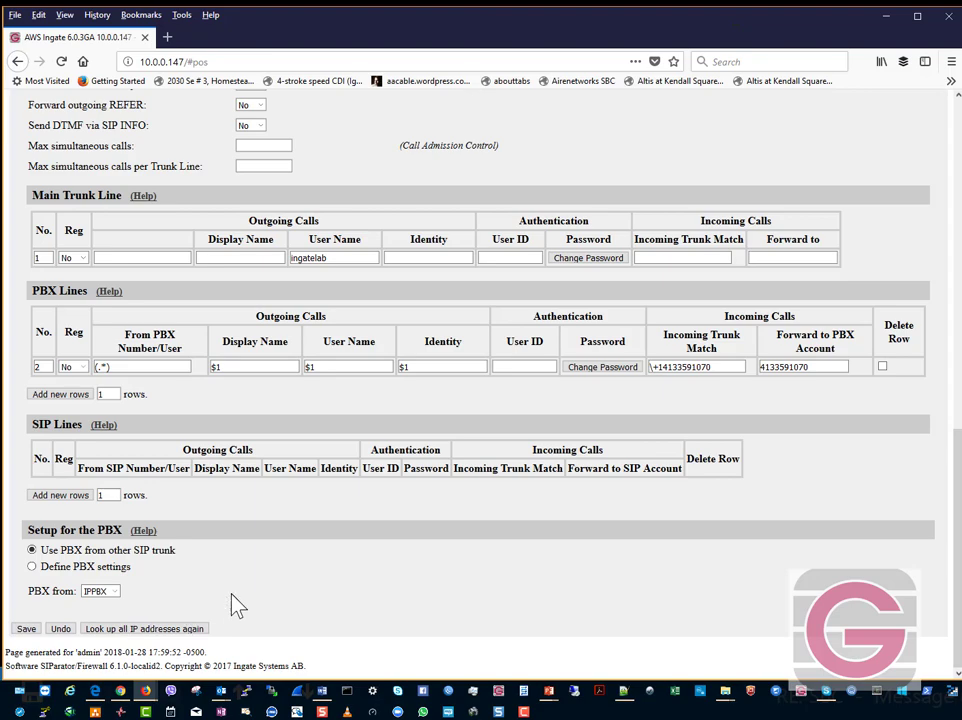
Compare the Outgoing Calls columns of the Main Trunk Line, PBX Lines and SIP Lines tables
scroll(237, 604, "up", 3)
scroll(236, 603, "down", 1)
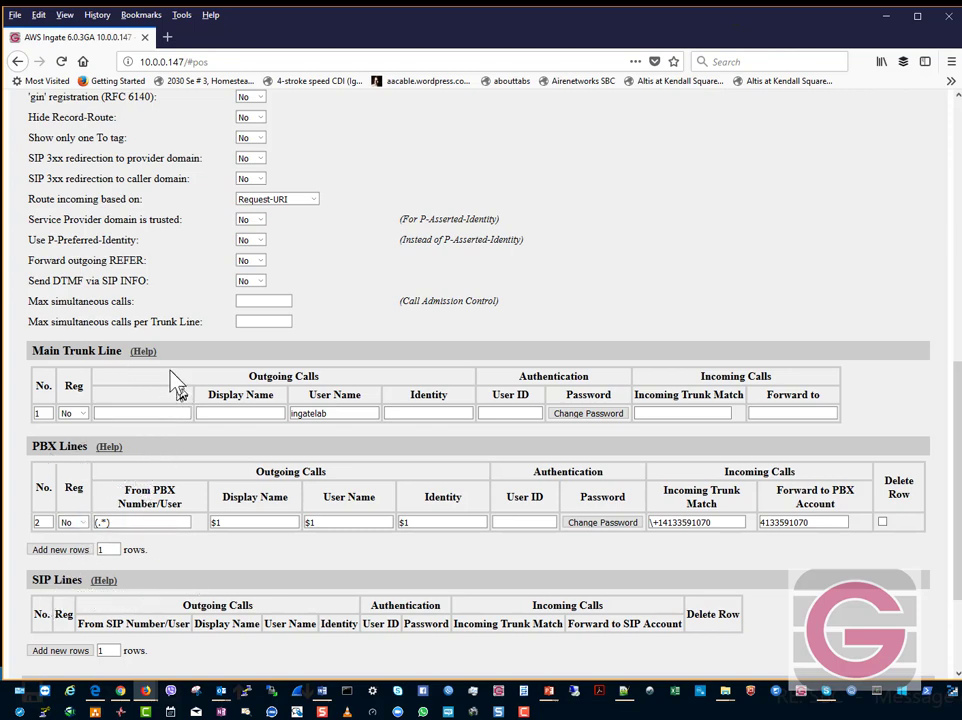
left_click(355, 412)
left_click_drag(146, 371, 375, 368)
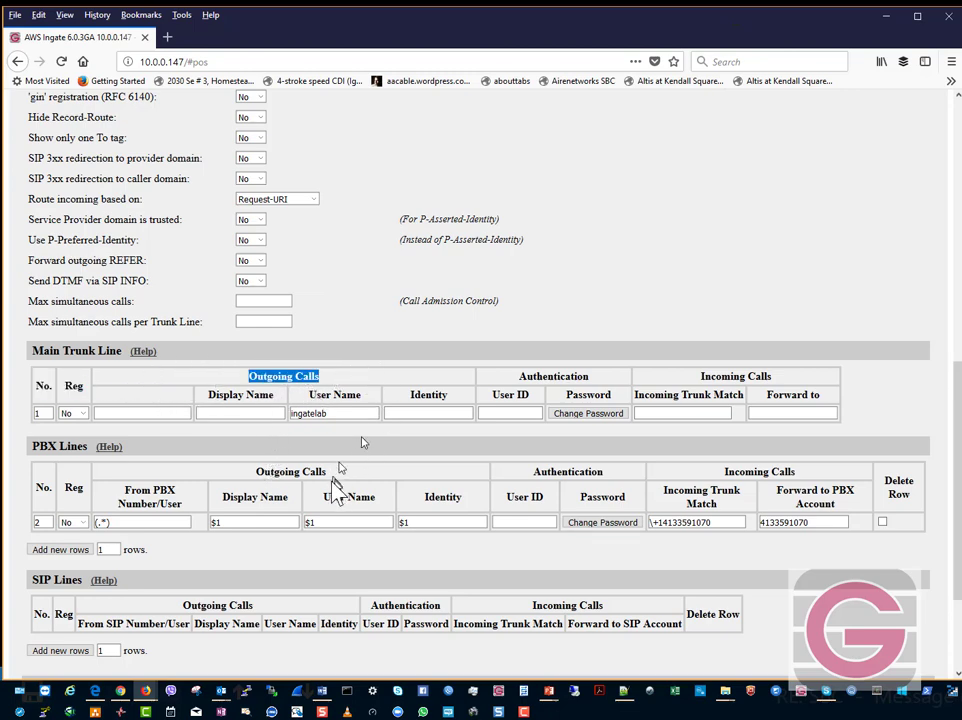
left_click_drag(245, 471, 326, 481)
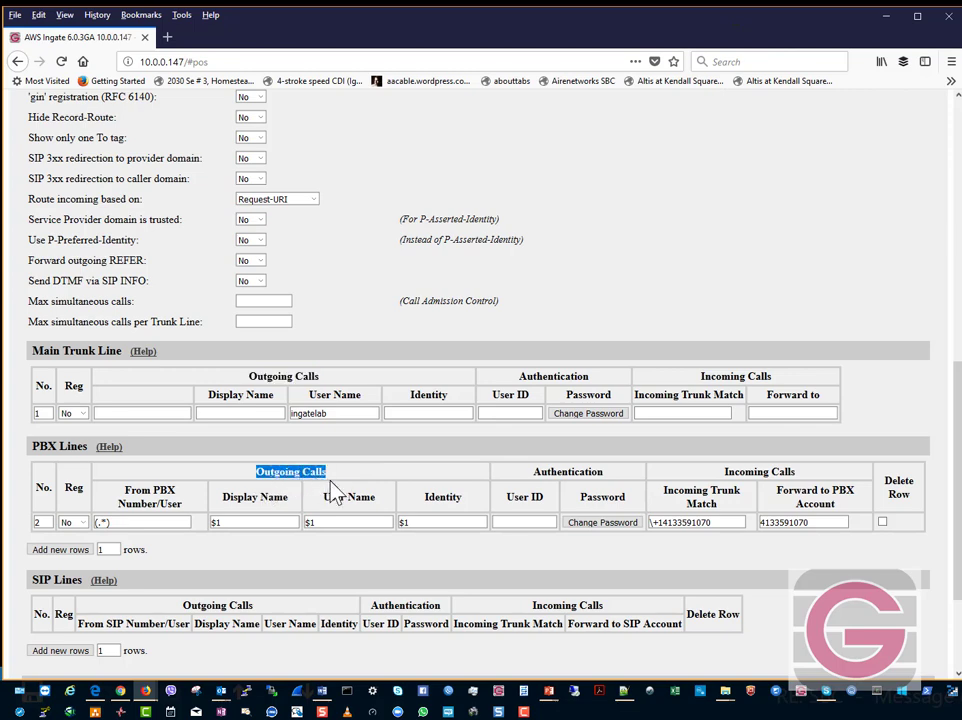
left_click(215, 608)
left_click_drag(185, 610, 260, 616)
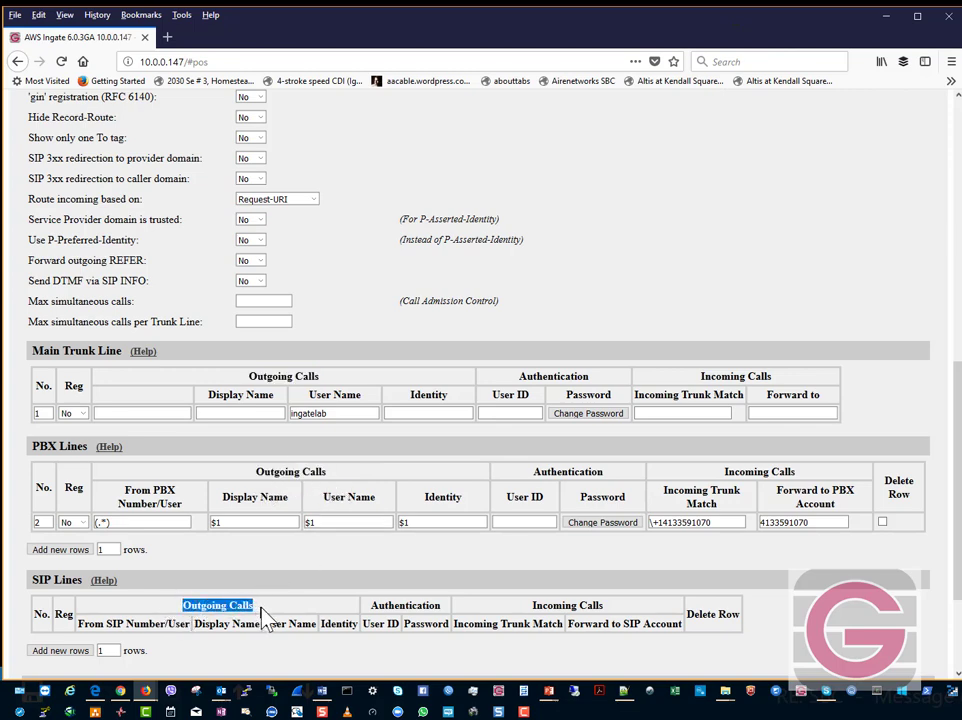
left_click(265, 616)
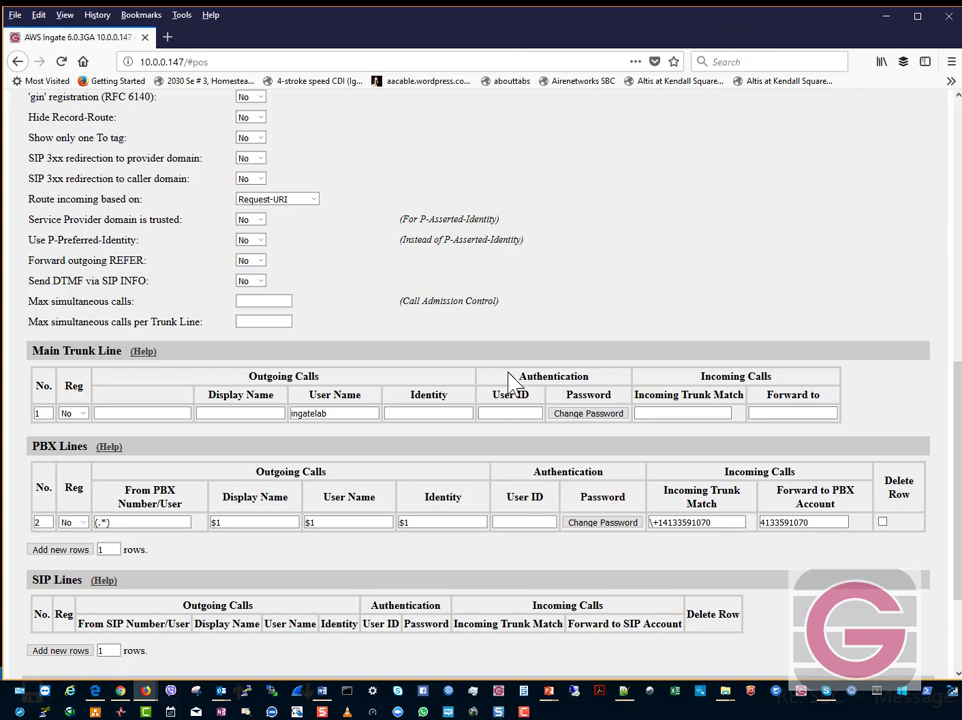
Compare the Authentication columns across the Main Trunk Line, PBX Lines and SIP Lines tables
left_click_drag(509, 379, 573, 395)
left_click_drag(528, 472, 616, 477)
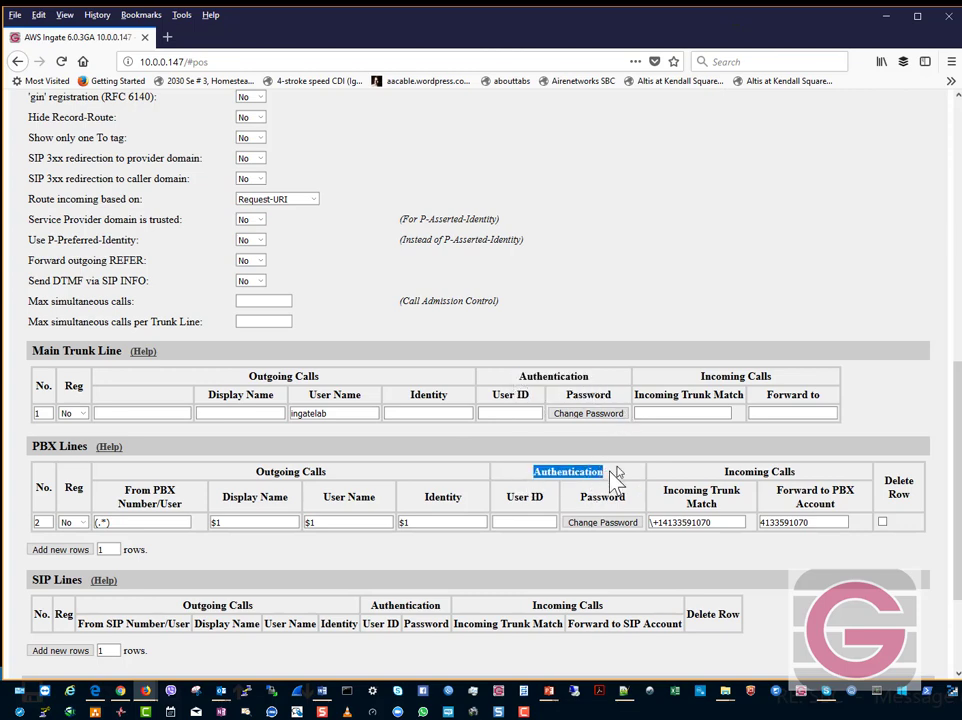
left_click(535, 617)
left_click_drag(369, 610, 410, 605)
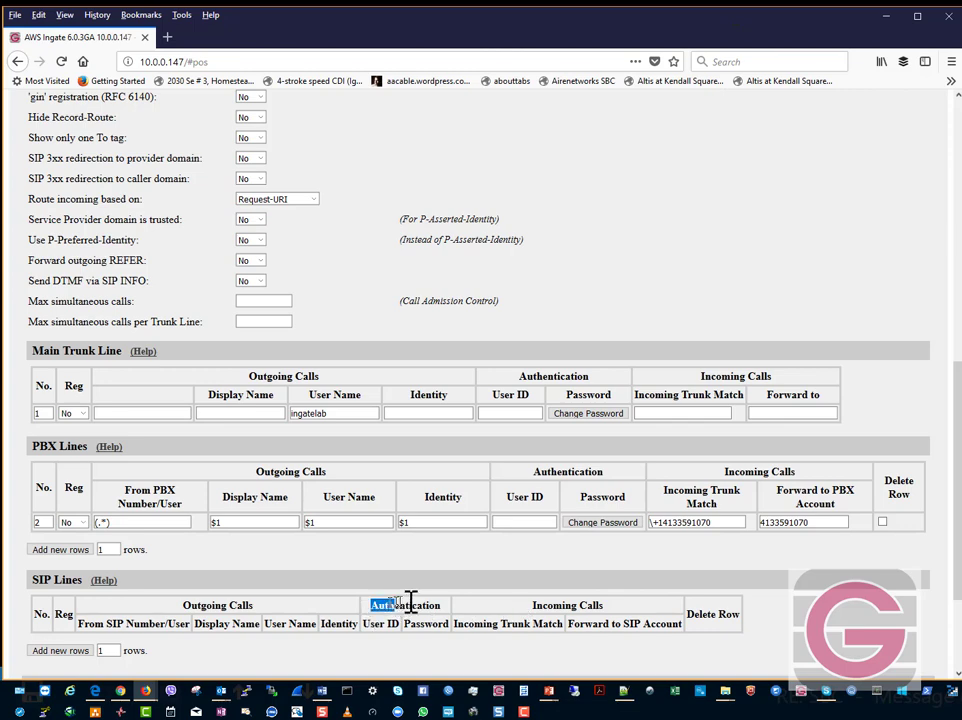
left_click(450, 614)
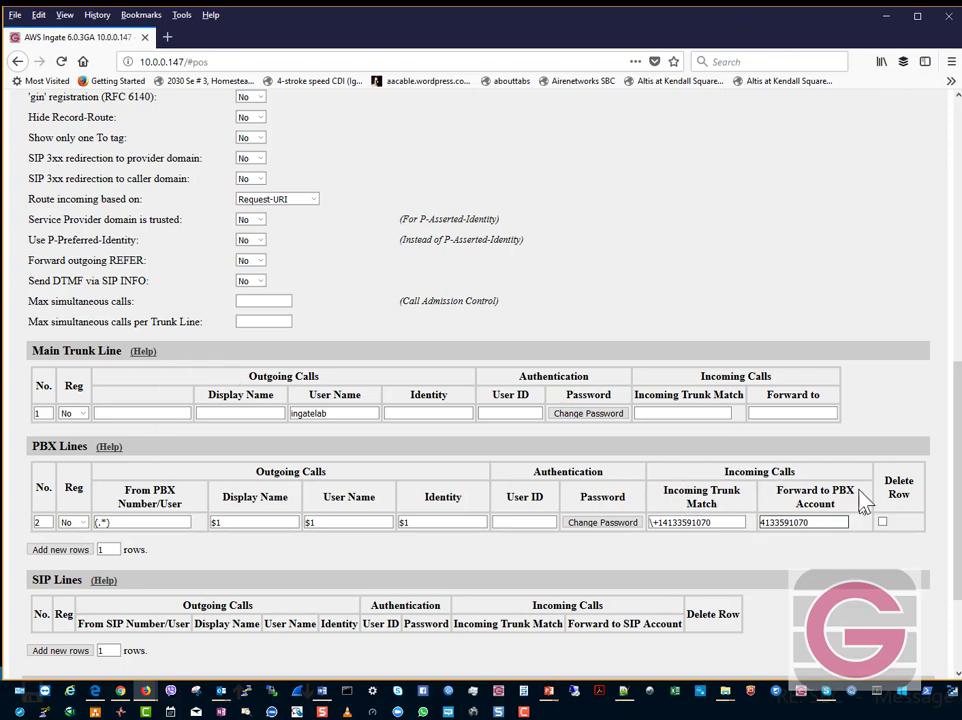
Compare the Incoming Trunk Match and Forward to PBX Account entries in the PBX Lines row
left_click(690, 524)
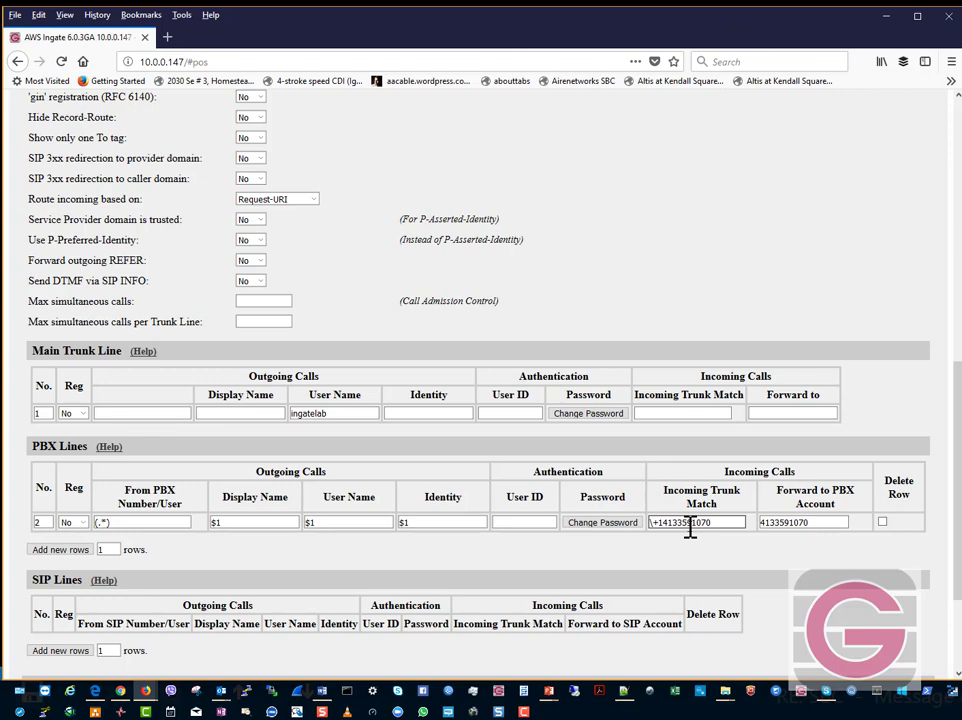
left_click(812, 522)
left_click(658, 523)
left_click_drag(655, 528, 717, 523)
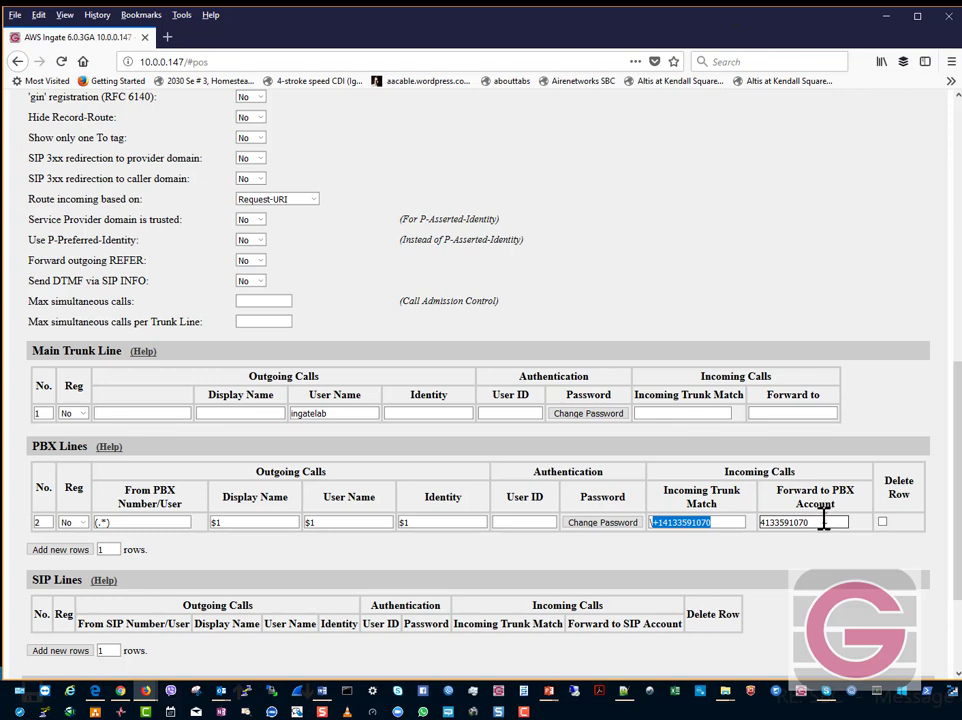
left_click_drag(822, 522, 760, 530)
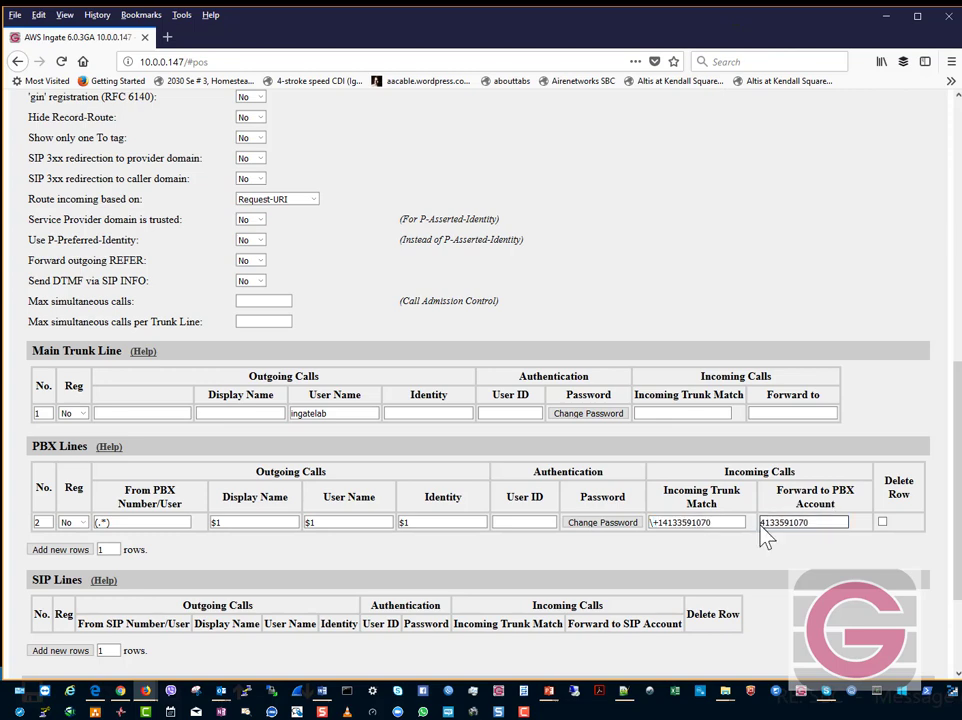
left_click(785, 522)
scroll(790, 570, "down", 3)
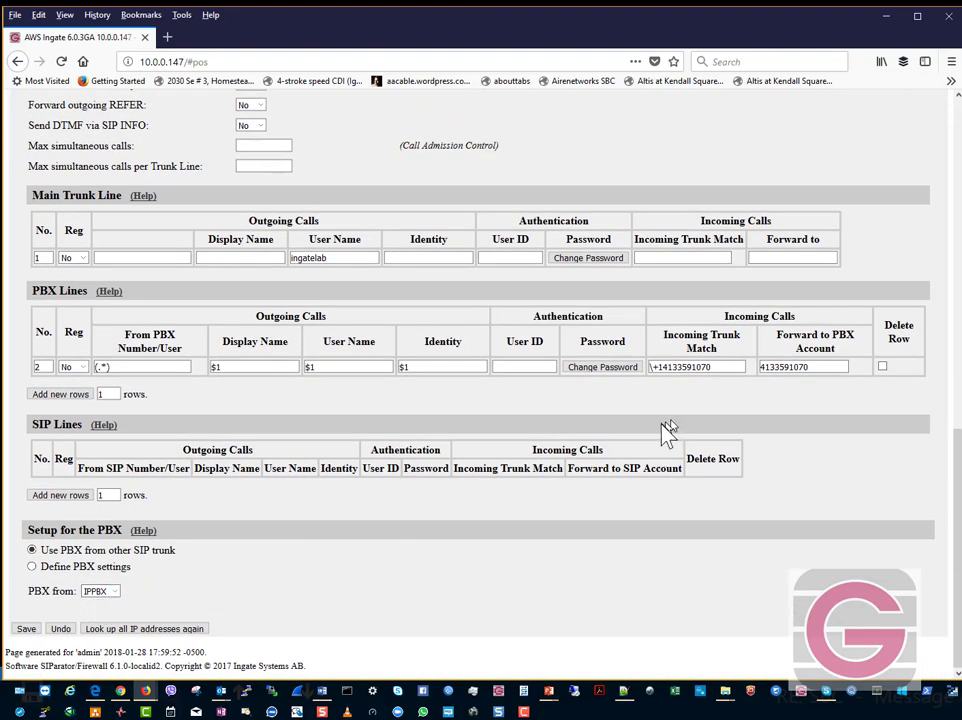
scroll(668, 429, "up", 3)
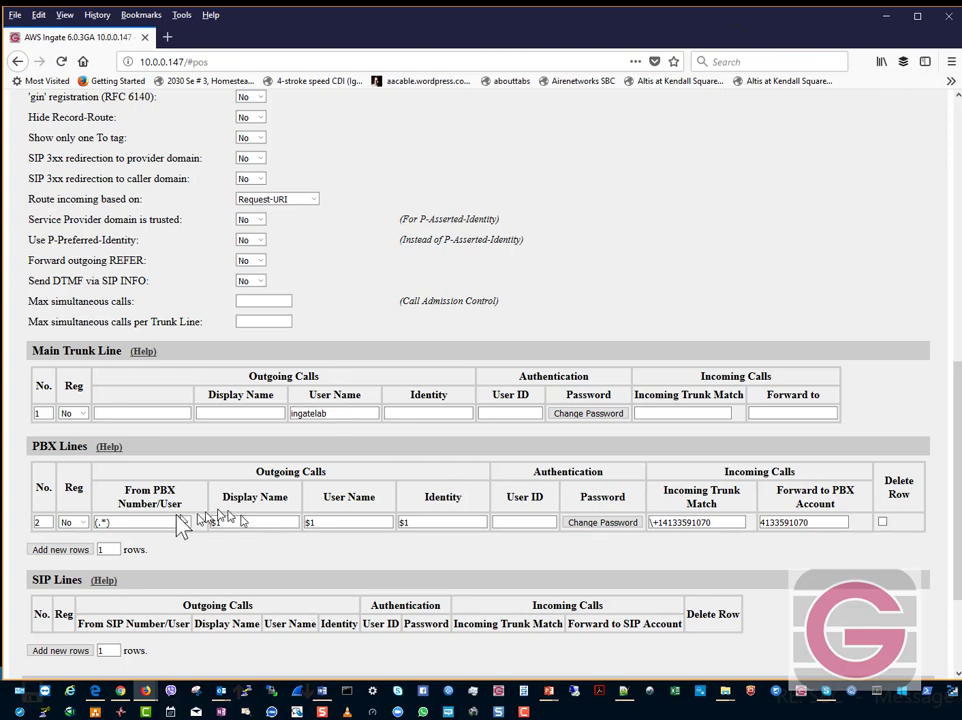
Examine the From PBX Number/User expression in the PBX Lines row and the outgoing Display Name, User Name and Identity fields
left_click(135, 523)
left_click_drag(120, 522, 87, 523)
left_click_drag(99, 523, 91, 523)
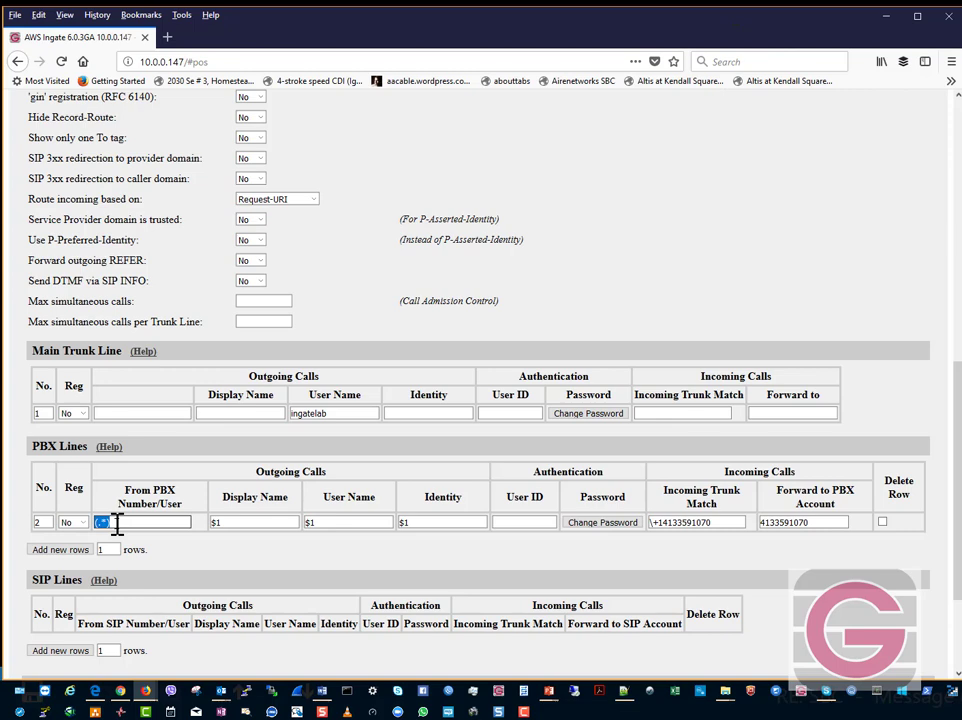
left_click(222, 522)
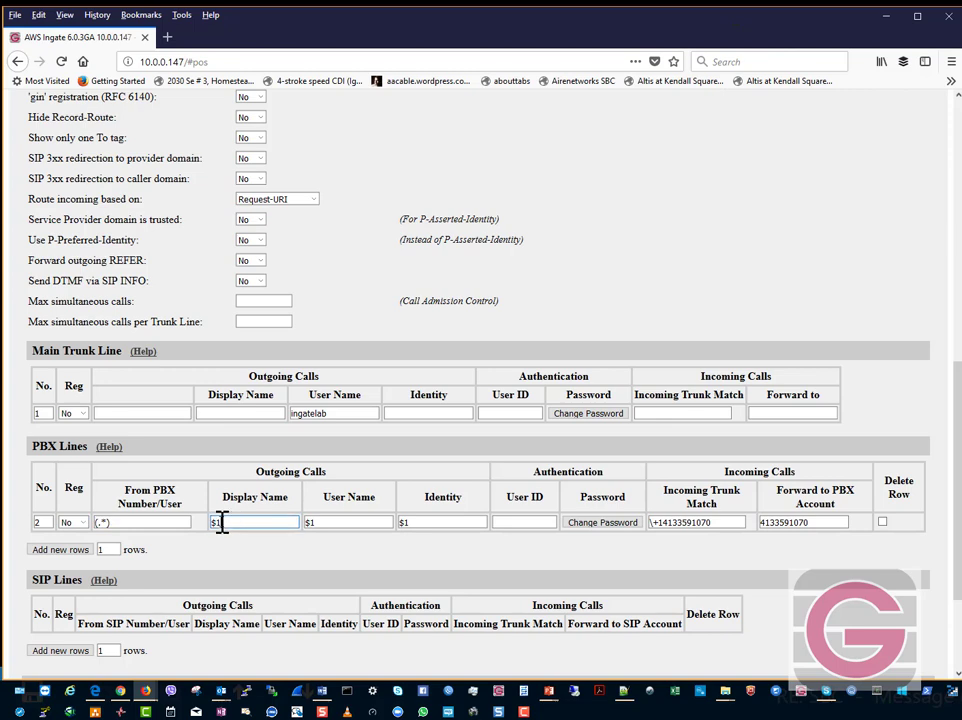
key("Tab")
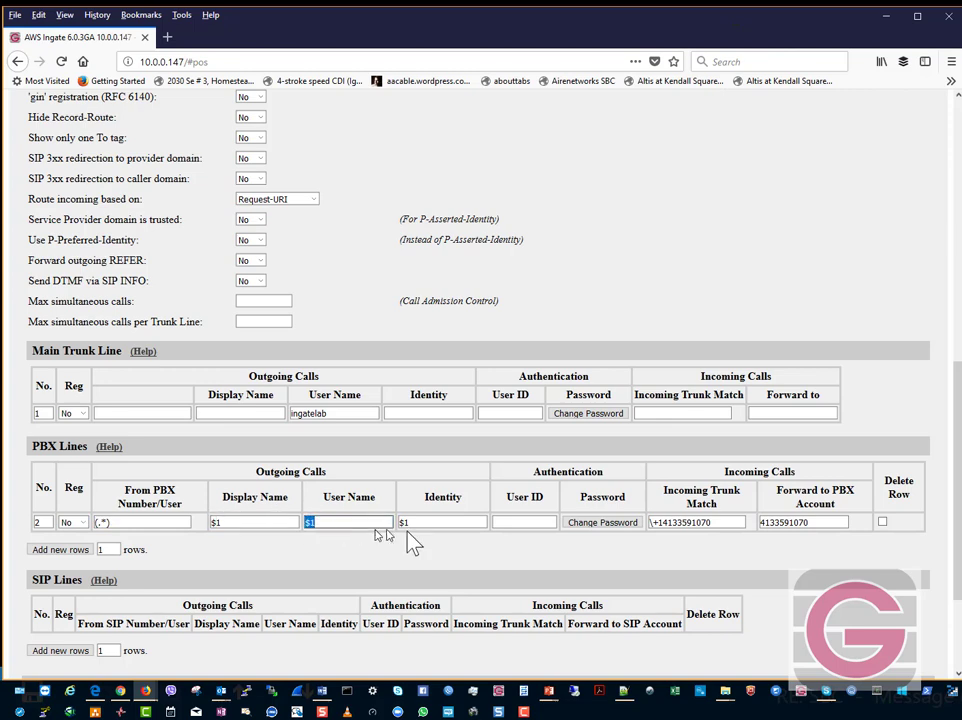
key("Tab")
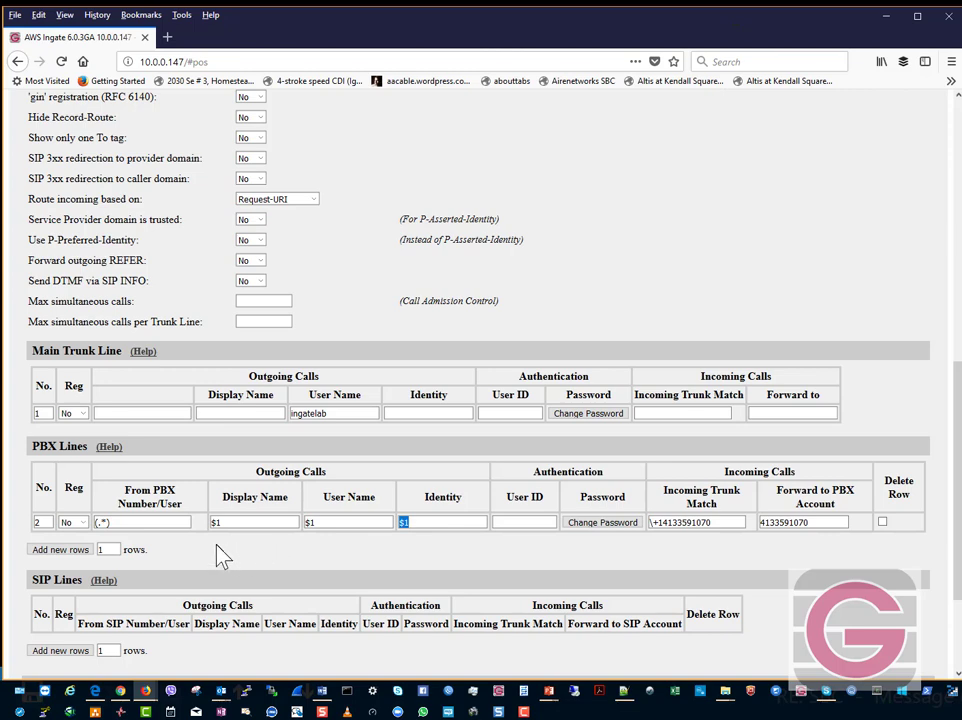
Recheck how the PBX line's From PBX Number/User expression relates to the variables in Display Name, User Name and Identity
double_click(119, 521)
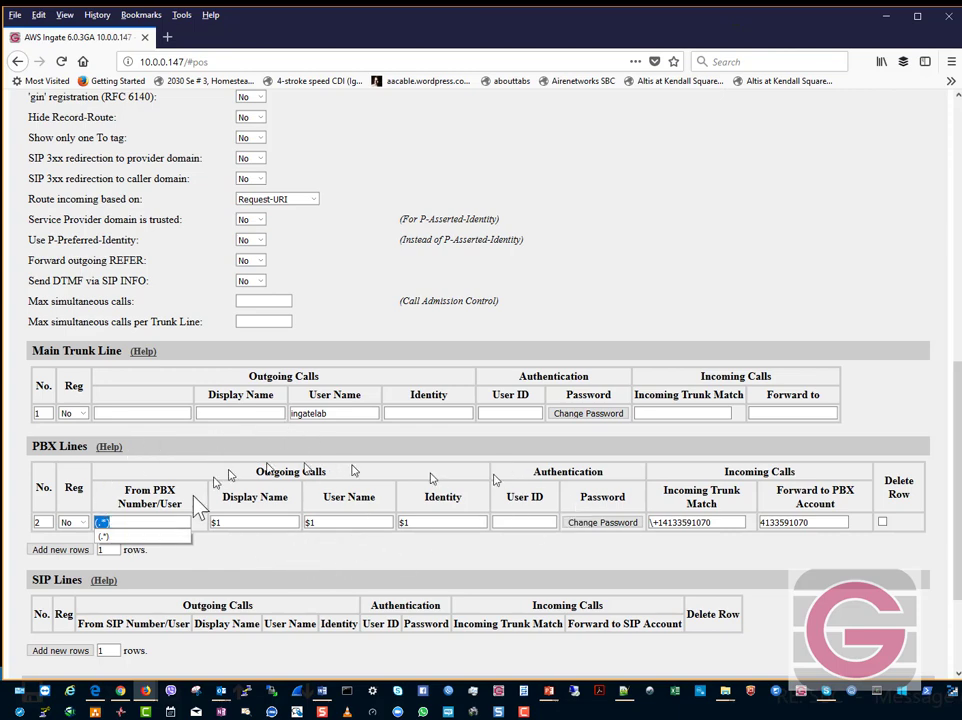
left_click(122, 523)
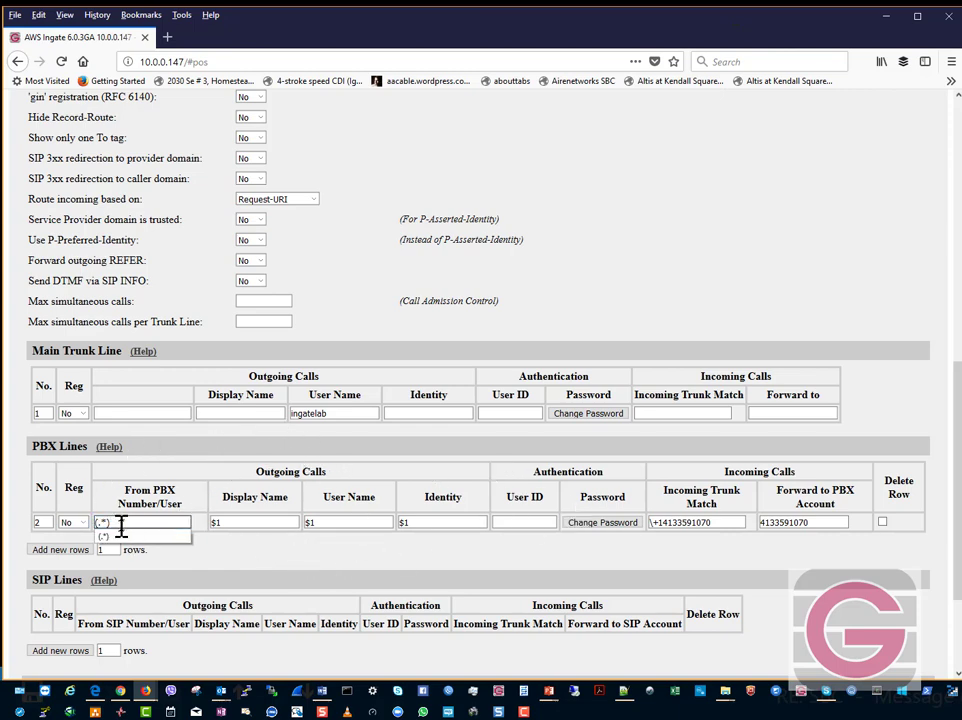
left_click_drag(122, 523, 94, 527)
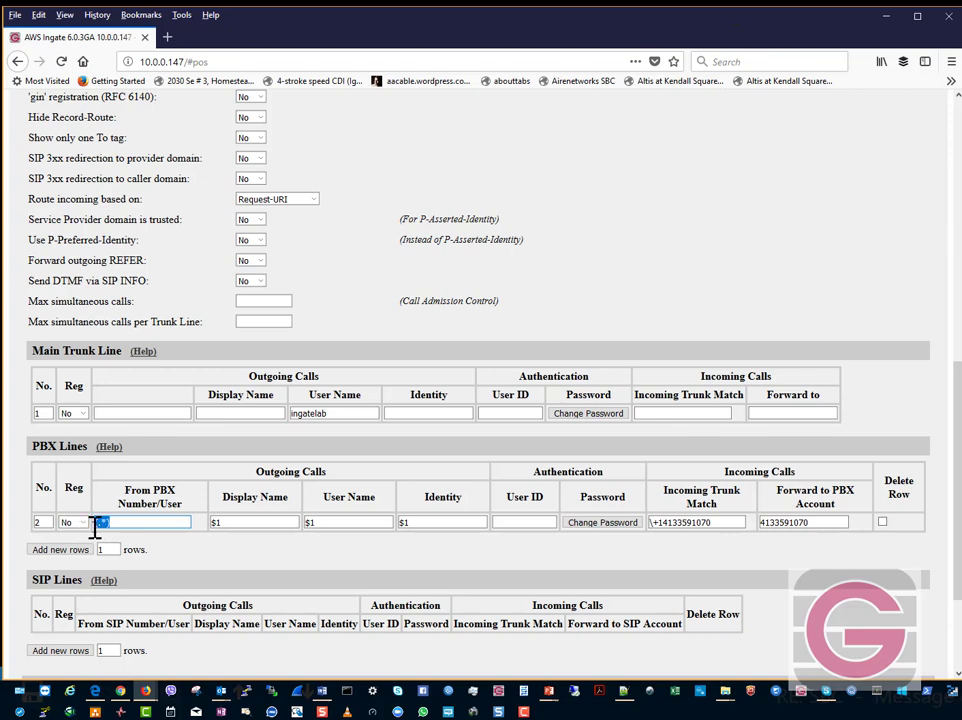
left_click(228, 522)
left_click(216, 537)
left_click(340, 523)
left_click_drag(334, 527, 294, 524)
left_click(438, 520)
double_click(432, 520)
left_click(393, 522)
Look back over the trunk's service parameters and minimize the browser to return to the Trunks Configuration slide
scroll(313, 497, "down", 2)
scroll(313, 497, "up", 6)
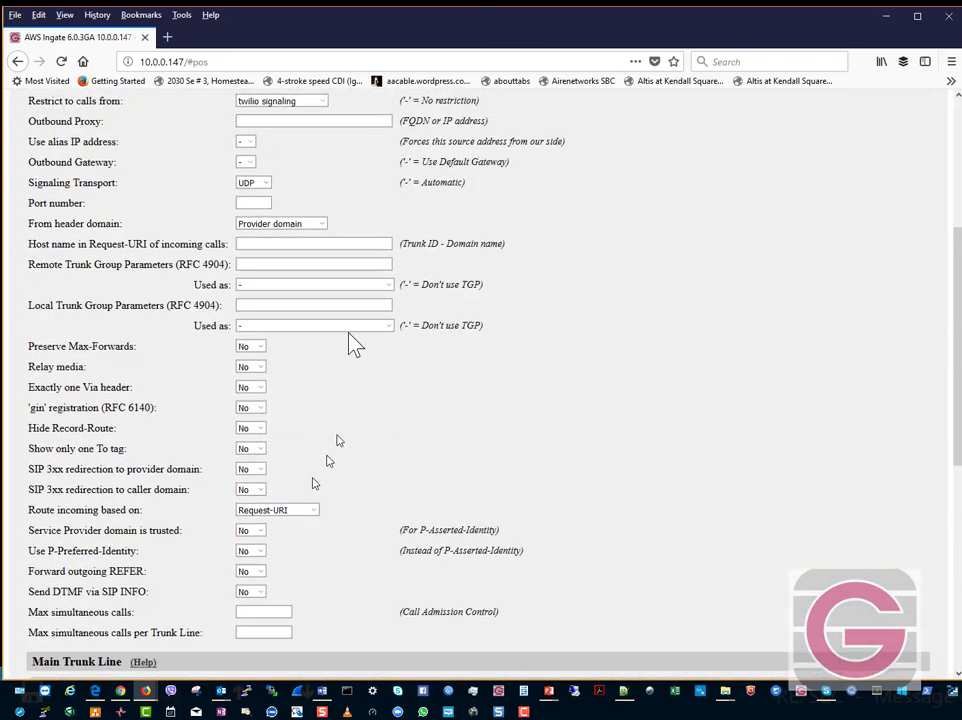
left_click(886, 17)
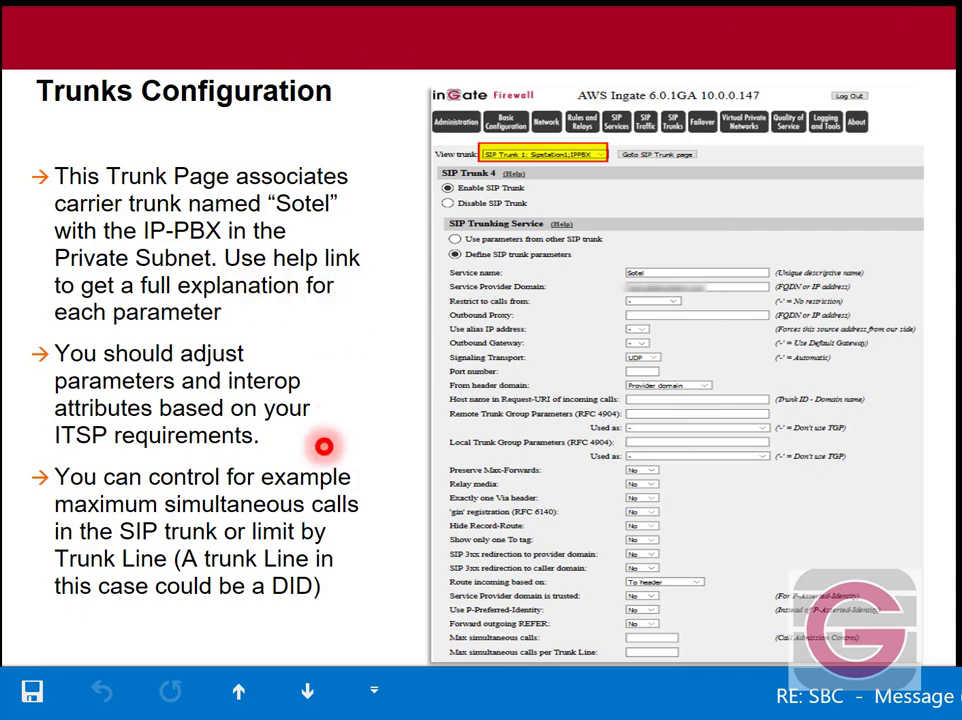